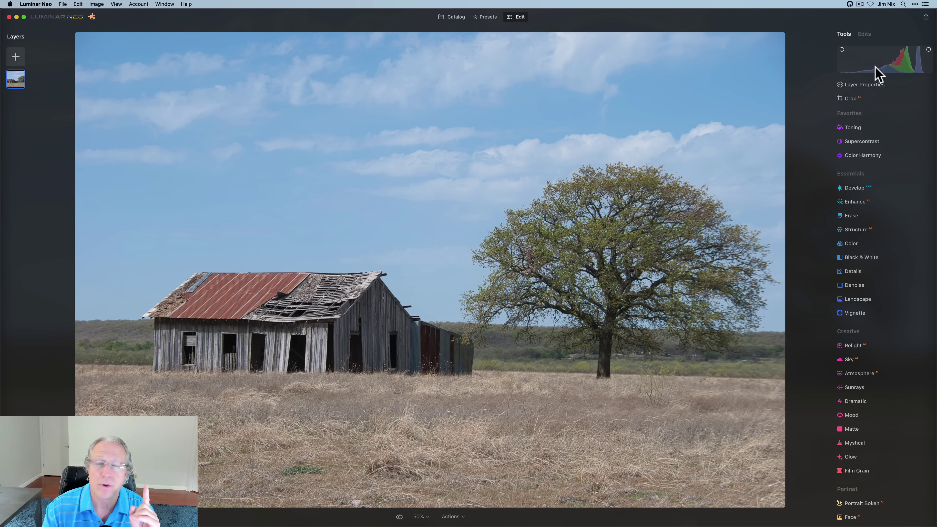
Enable the histogram's shadow and highlight clipping indicators, also toggled with the J key.
mouse_move(879, 74)
mouse_down()
mouse_move(896, 73)
mouse_move(864, 69)
mouse_move(921, 65)
mouse_move(851, 55)
mouse_up()
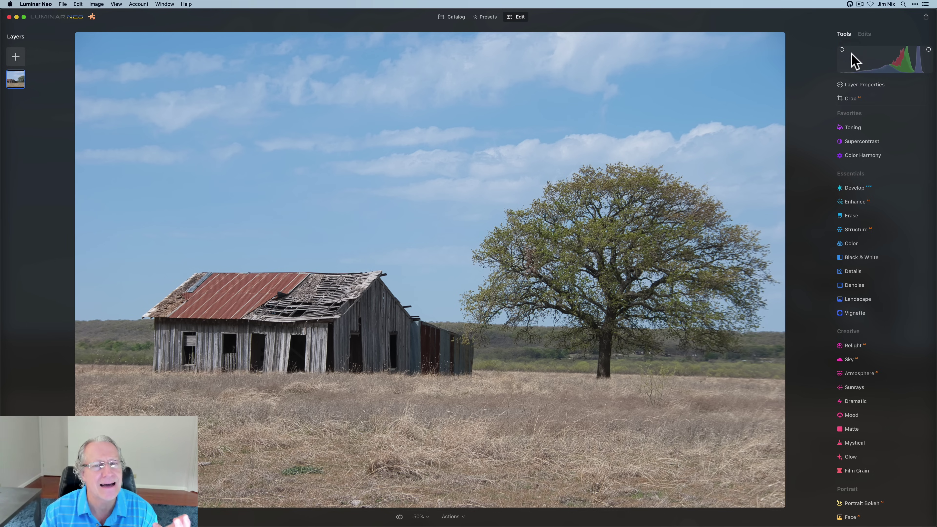
click(842, 50)
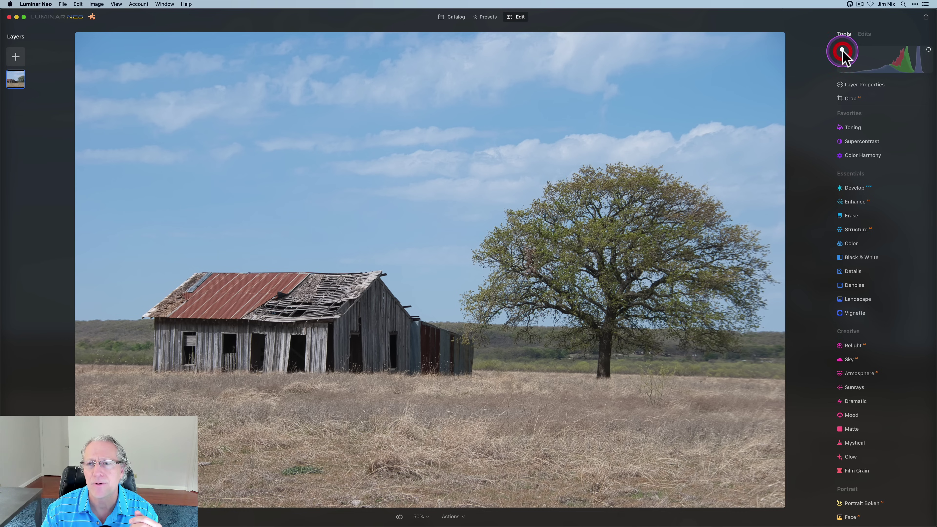
click(928, 50)
click(814, 116)
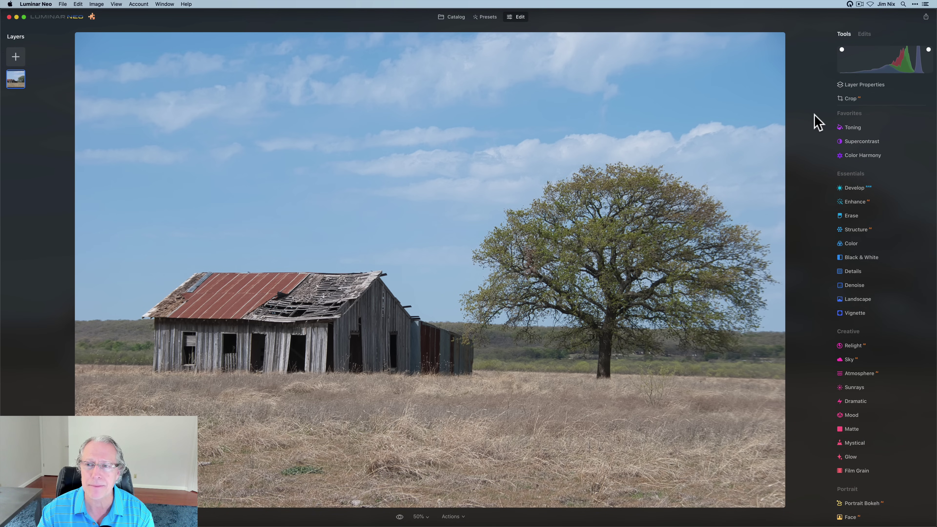
key(j)
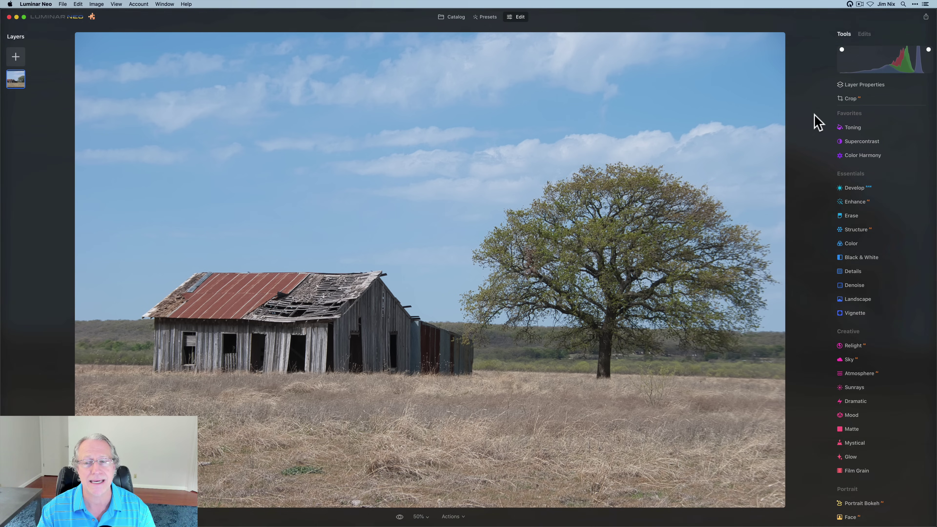
Test Develop Exposure at extreme values (max, about 2.01, 1.81), then reset it to 0.00.
click(867, 186)
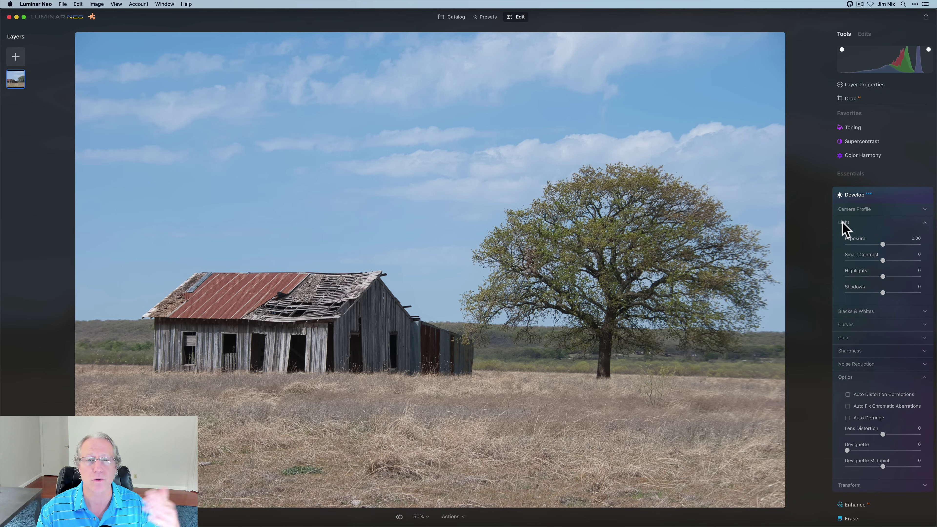
drag(873, 252, 918, 244)
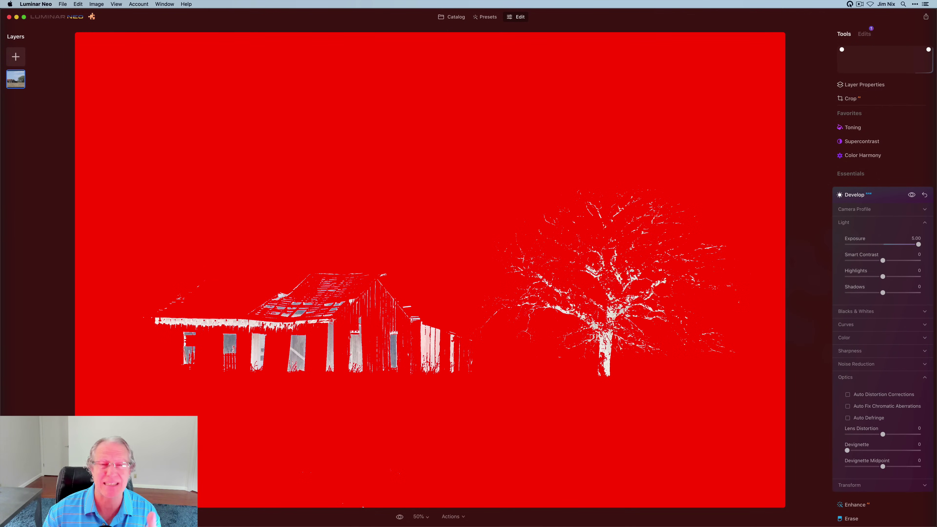
drag(918, 243, 895, 245)
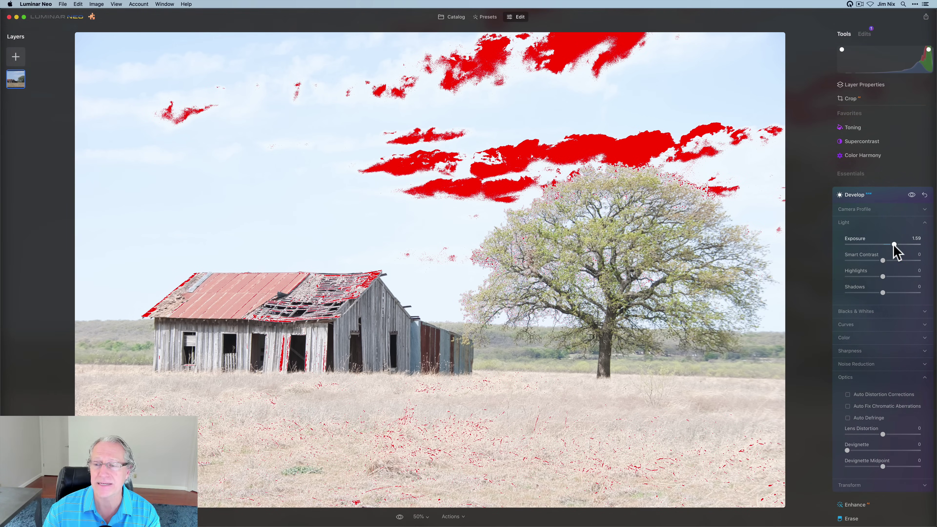
drag(894, 245, 838, 247)
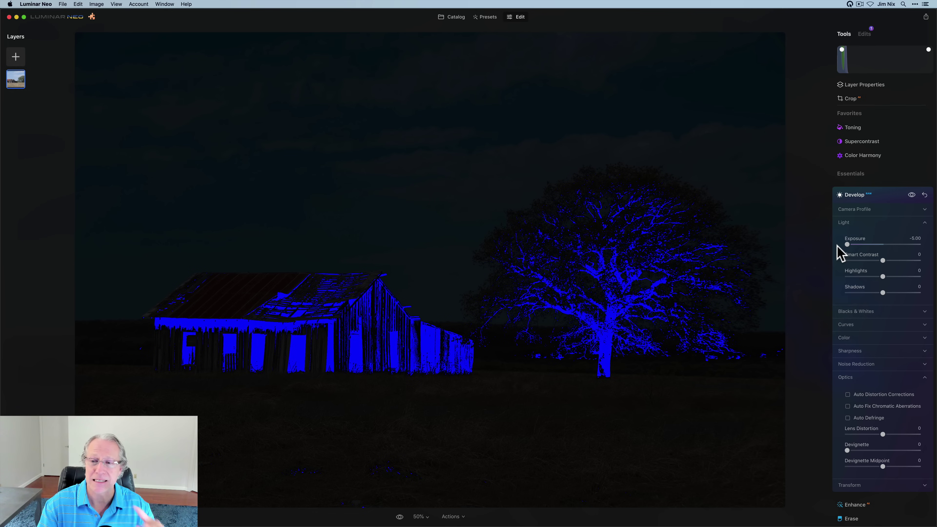
click(925, 194)
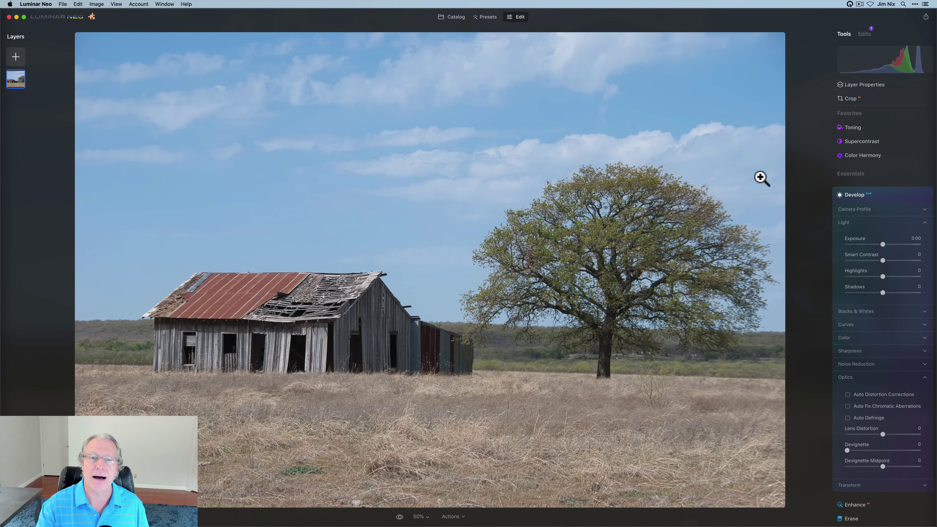
scroll(889, 226, down, 2)
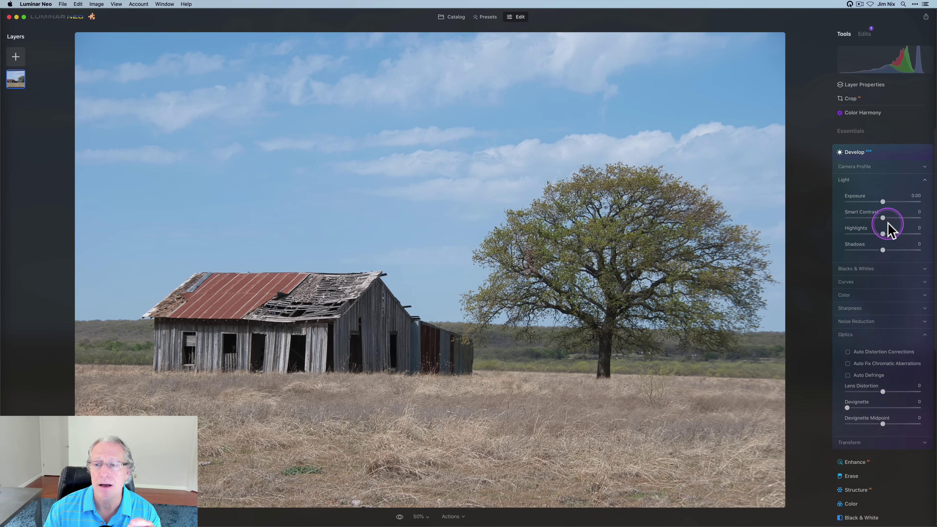
scroll(888, 223, down, 2)
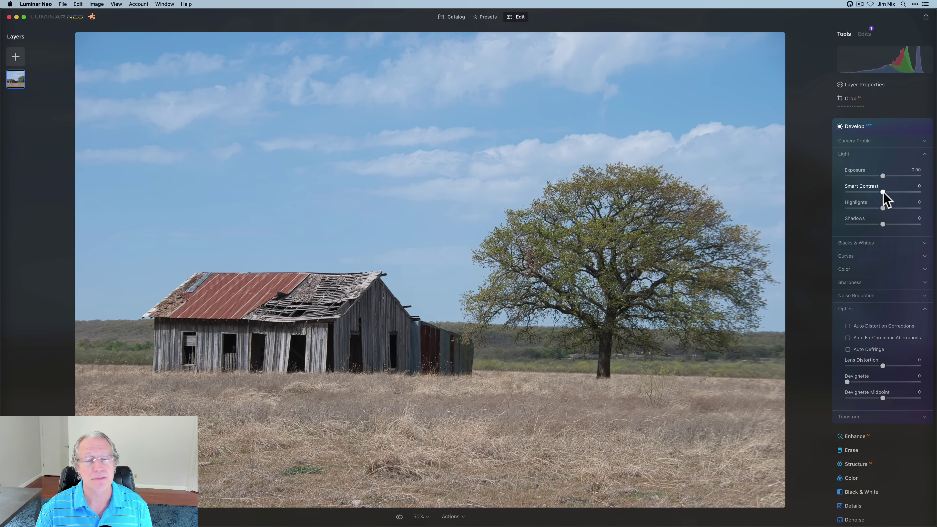
drag(883, 192, 928, 192)
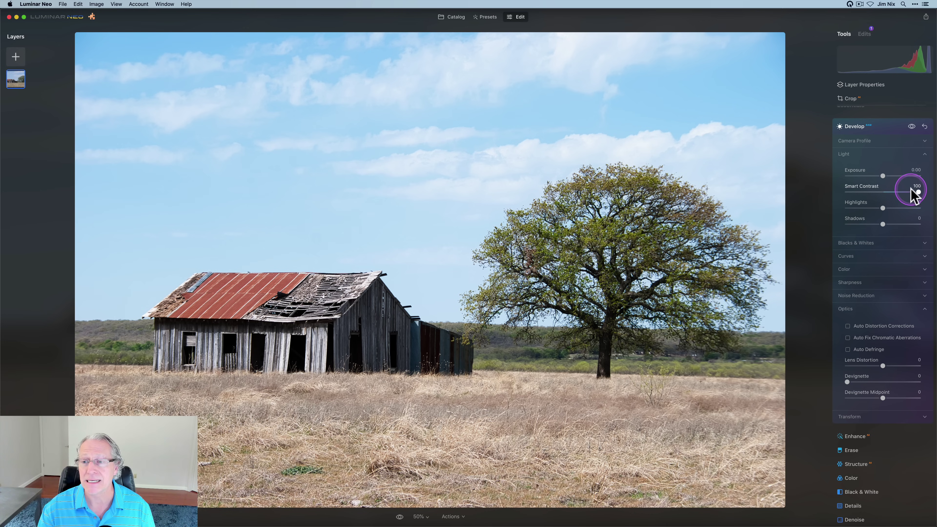
click(925, 126)
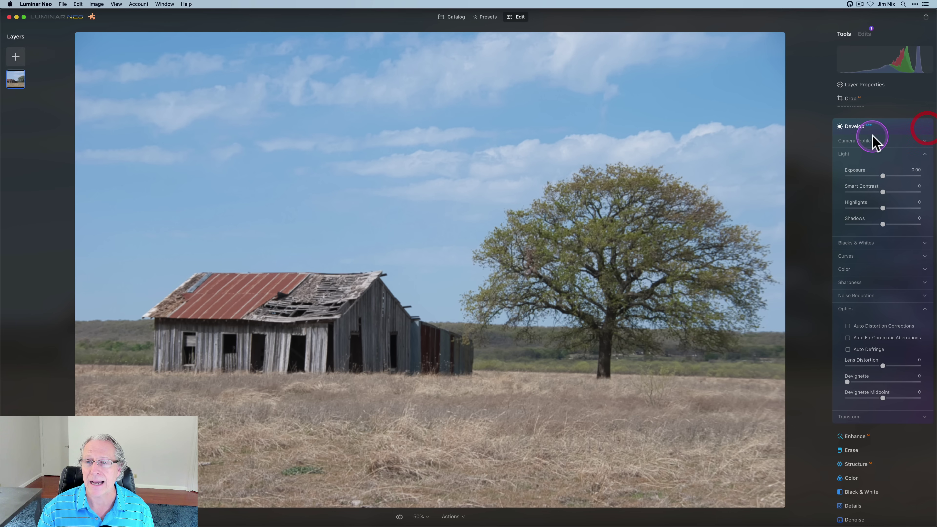
scroll(874, 140, up, 3)
click(865, 144)
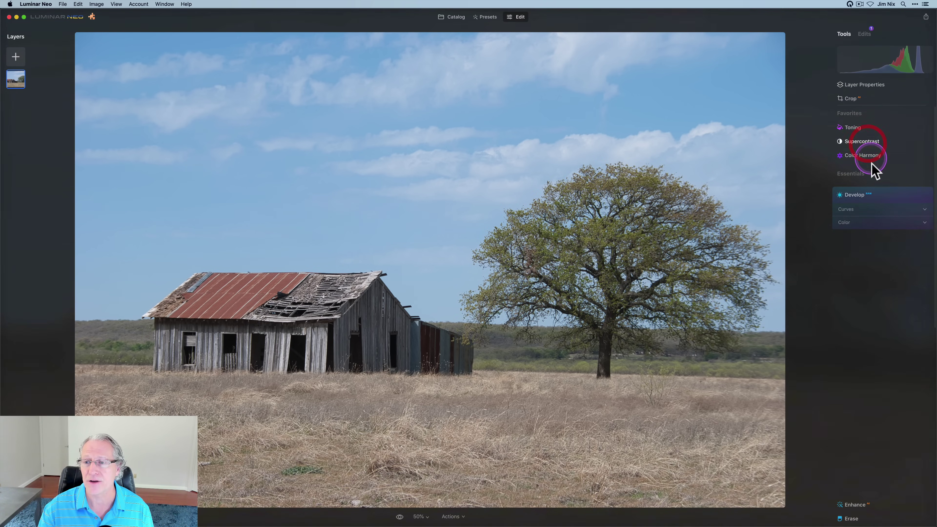
click(847, 187)
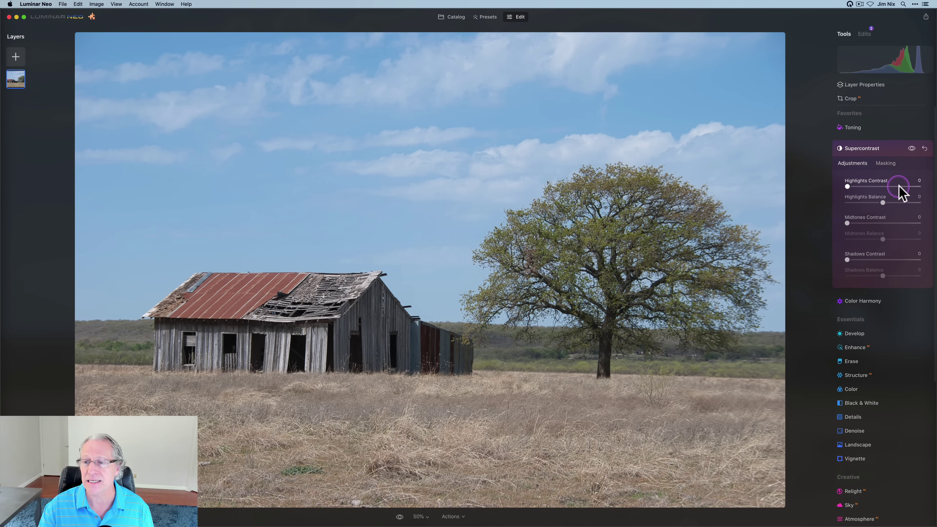
click(916, 187)
click(912, 223)
click(911, 259)
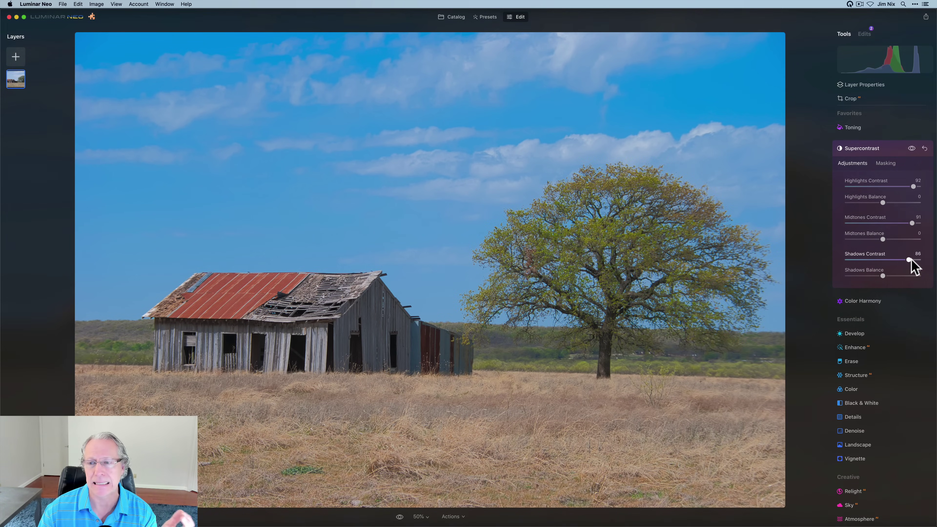
click(911, 148)
click(912, 148)
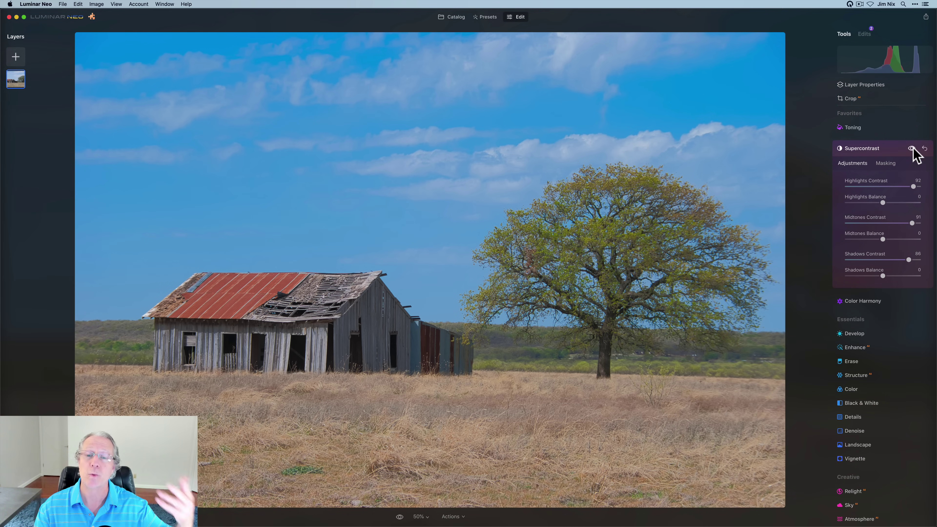
click(924, 148)
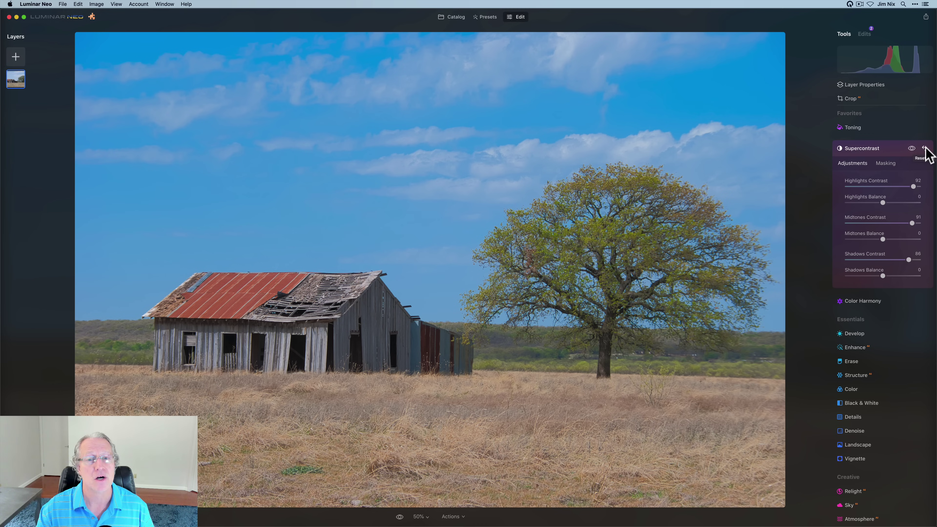
click(924, 148)
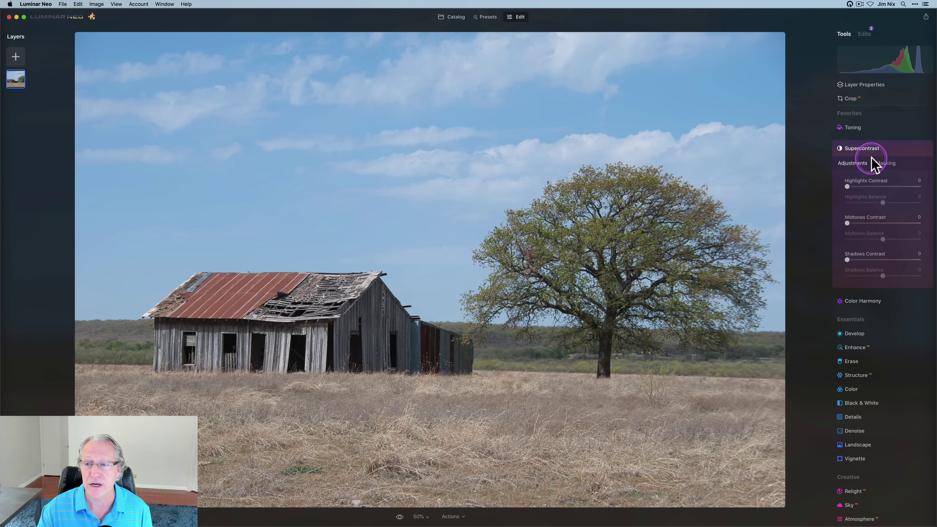
click(855, 334)
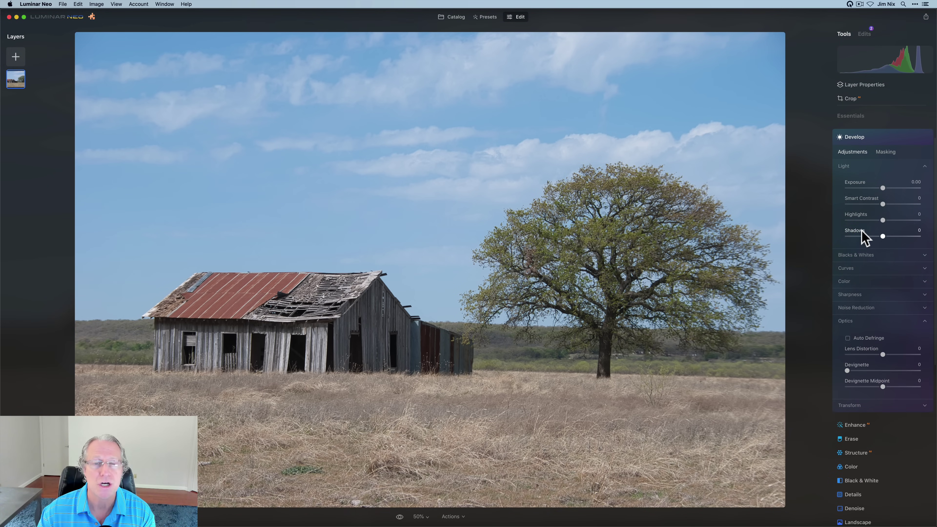
Expand Develop's Color section, keep White Balance at As Shot, and activate the eyedropper.
click(856, 185)
click(891, 201)
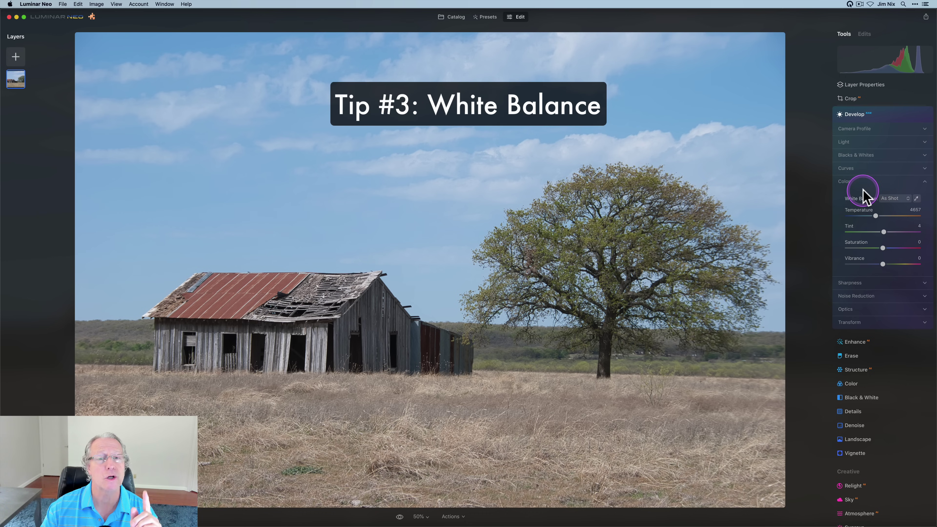
click(888, 198)
click(889, 198)
click(917, 198)
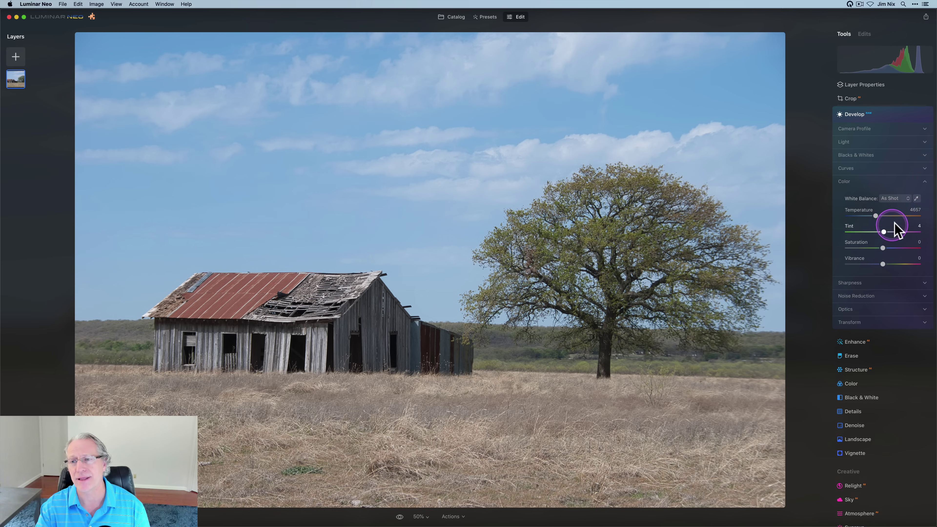
click(917, 199)
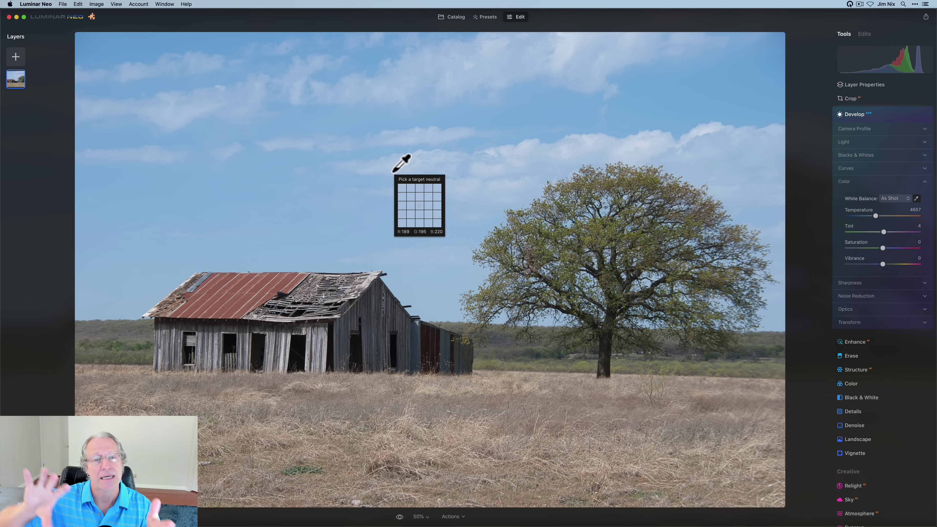
drag(392, 172, 390, 165)
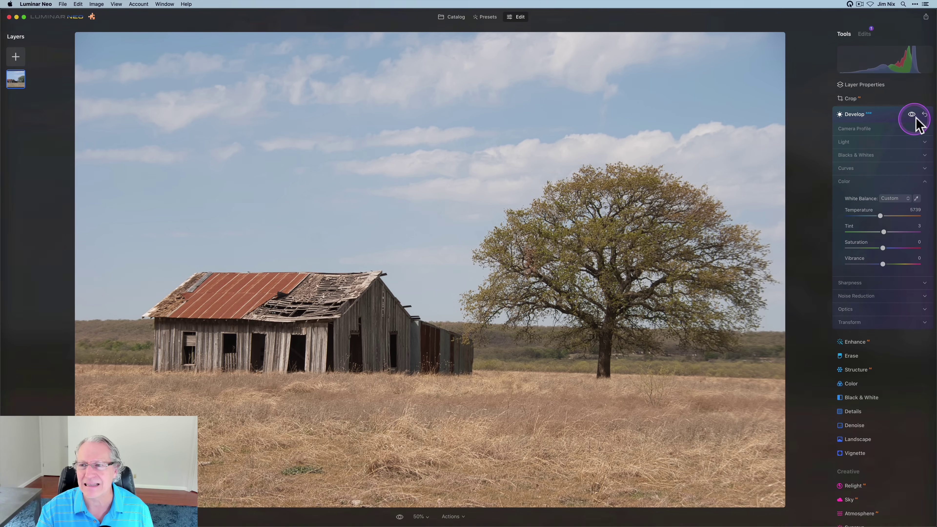
click(925, 114)
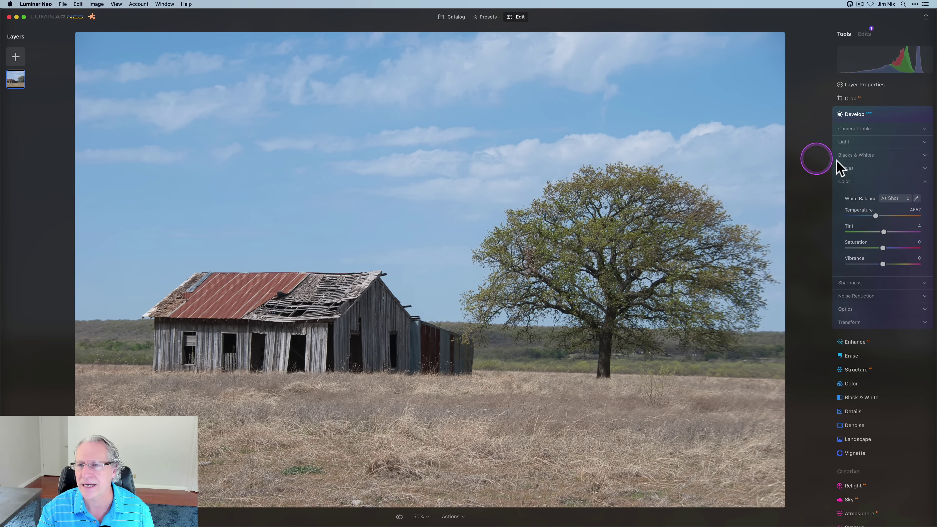
click(917, 198)
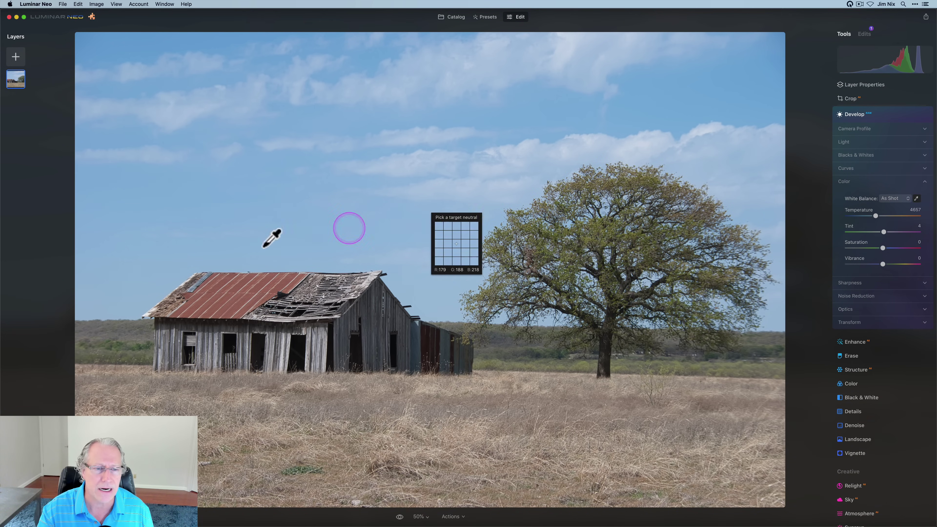
click(196, 273)
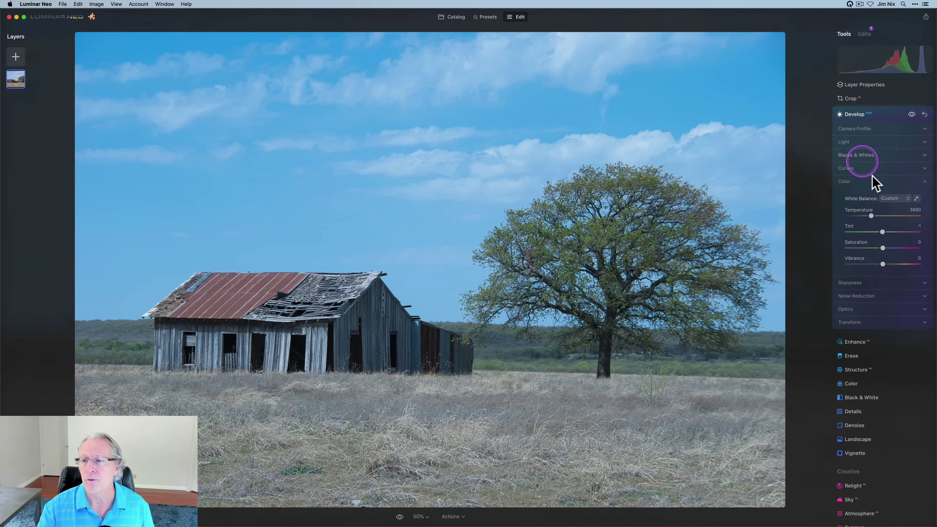
click(925, 114)
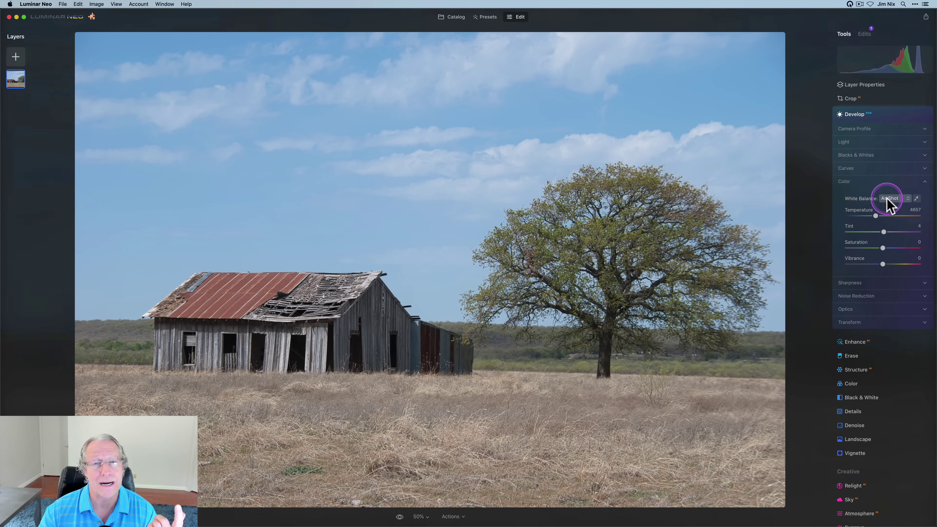
click(916, 198)
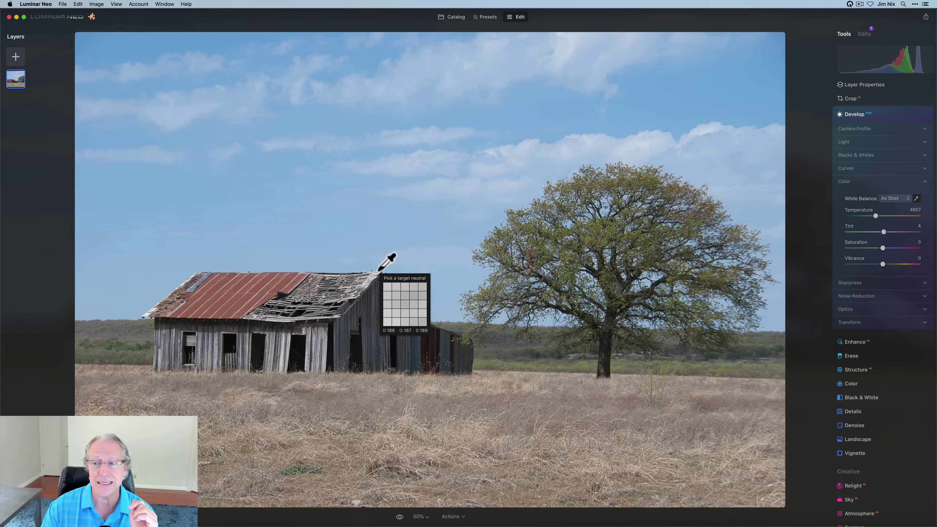
Set a custom white balance (Temperature 4841, Tint 0) from a barn spot, then sample the sky.
click(377, 272)
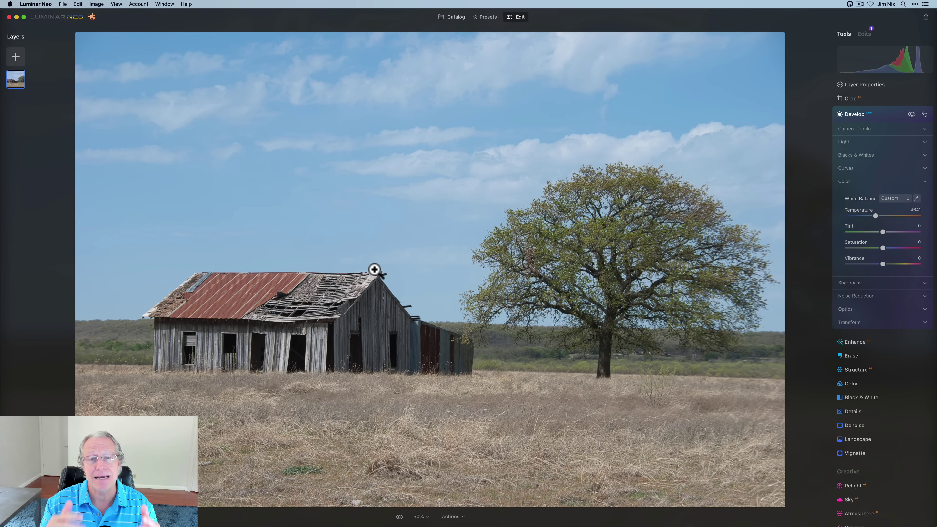
click(916, 200)
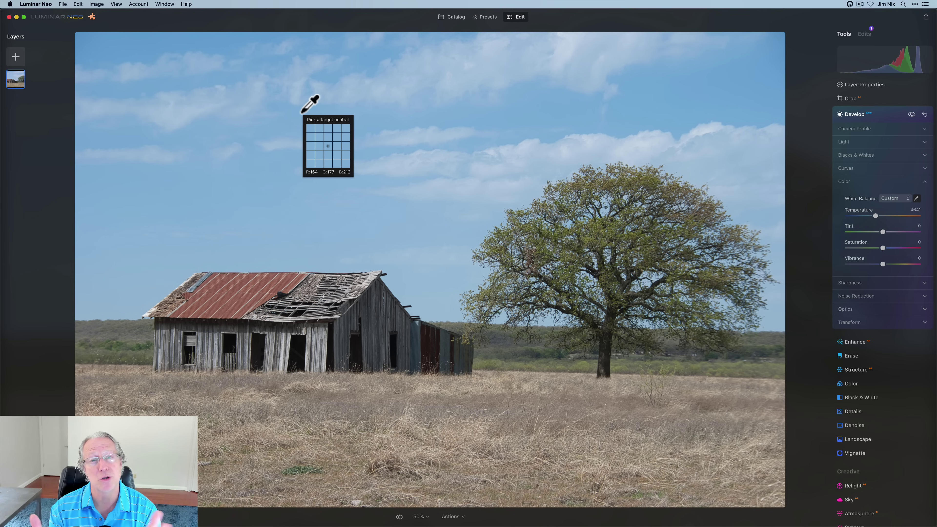
click(303, 113)
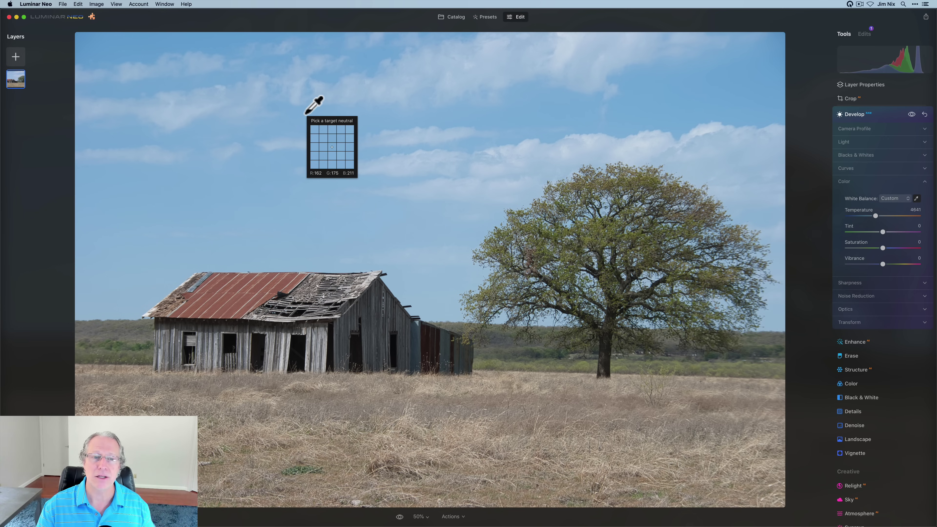
Sample white balance from the sky and the barn roof, resetting to As Shot after each.
click(305, 113)
click(303, 114)
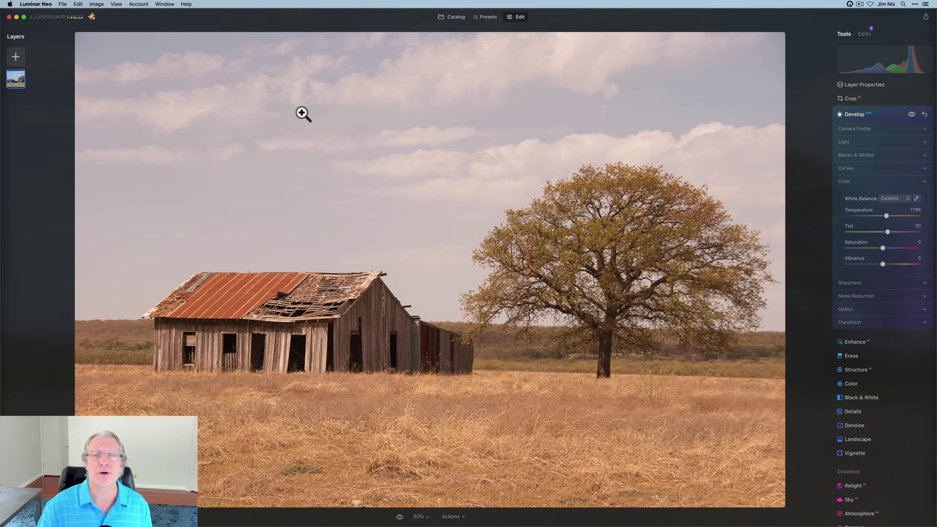
click(925, 115)
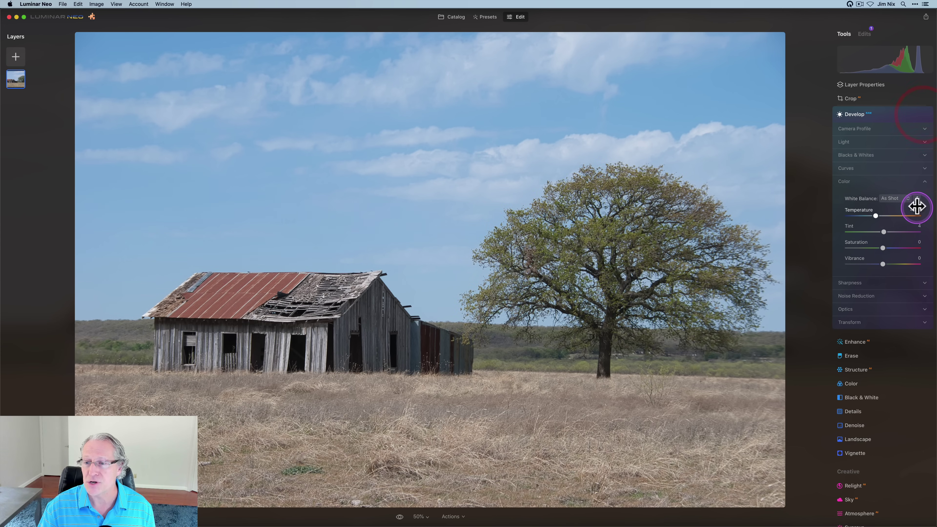
click(917, 199)
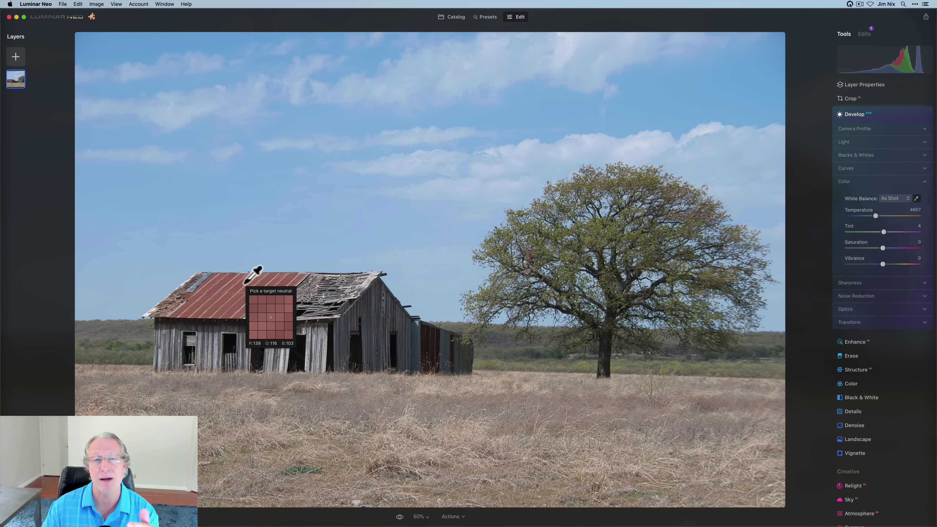
click(245, 283)
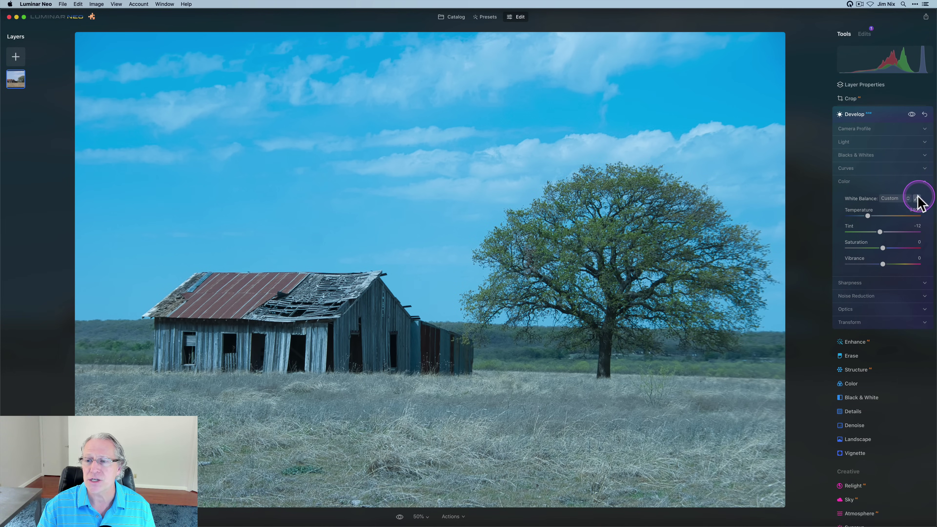
click(925, 115)
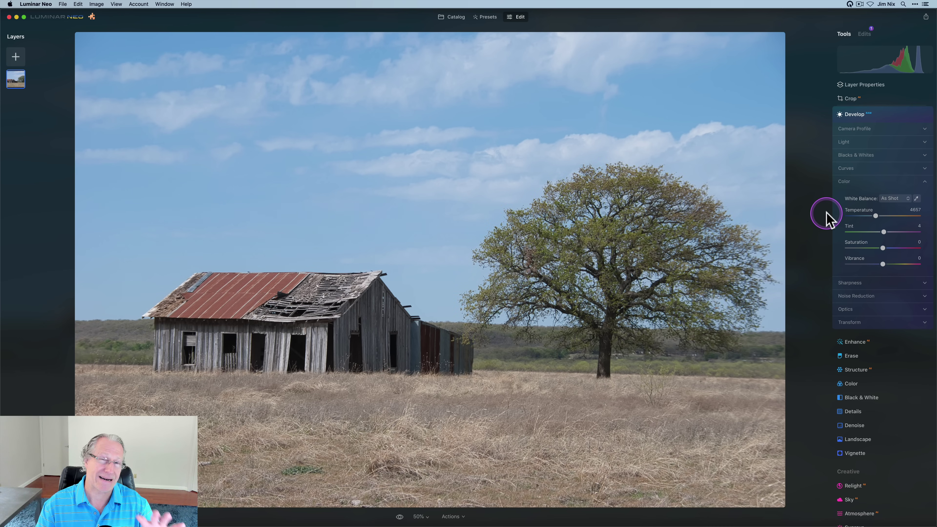
Try neutral points on the tree, sky and trunk, reset, then open the portrait's Structure tool.
click(917, 199)
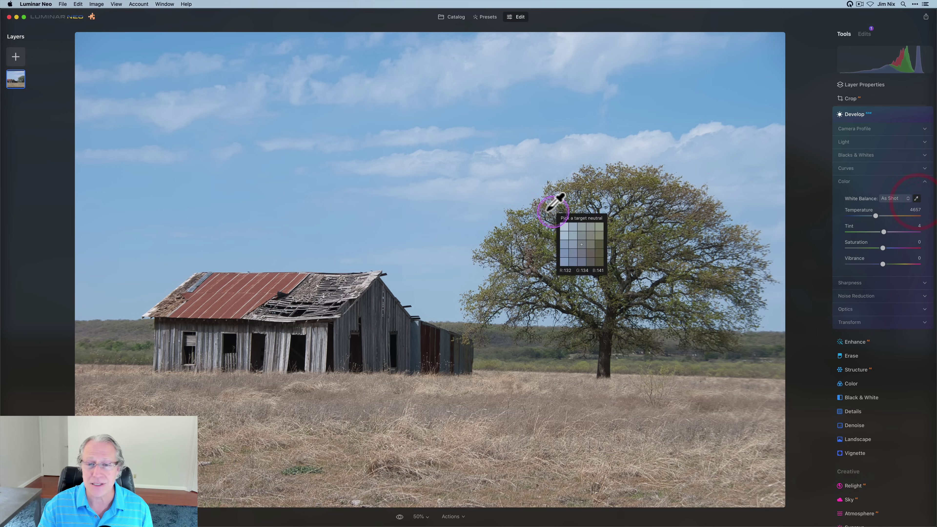
click(563, 198)
click(917, 198)
click(747, 188)
click(917, 198)
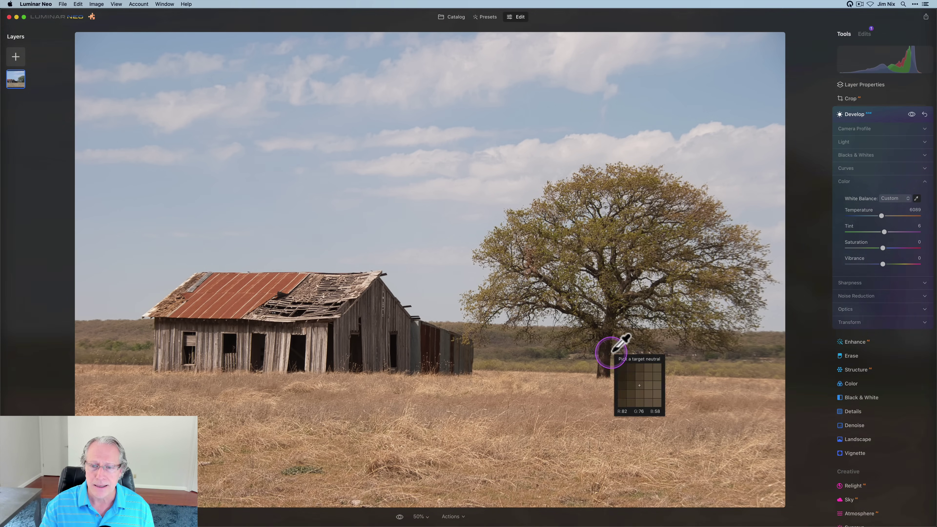
click(604, 350)
click(924, 114)
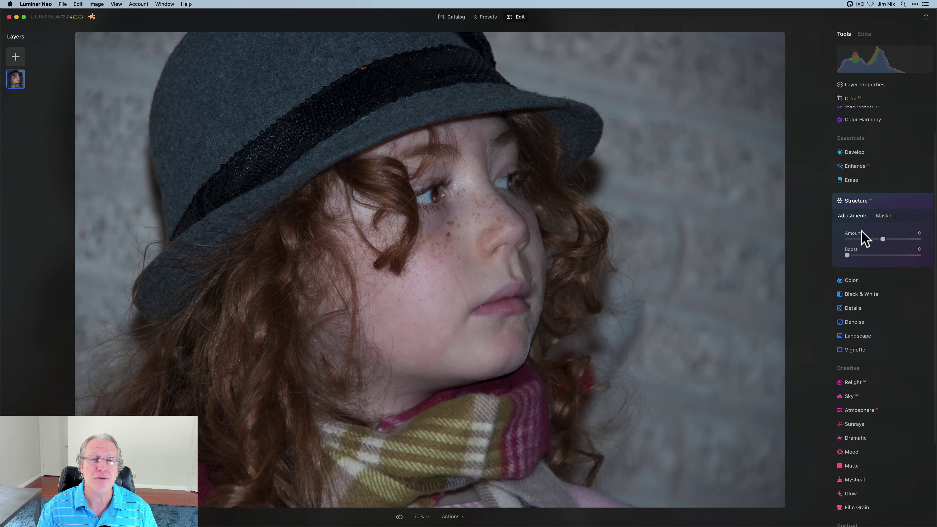
click(885, 221)
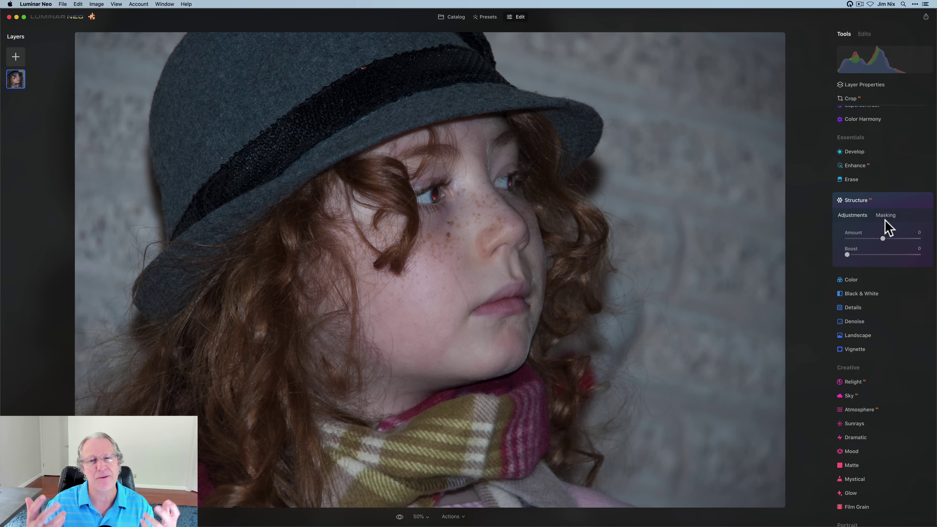
Raise Structure Amount and Boost to 100 and toggle the effect off and on to compare.
drag(883, 239, 927, 243)
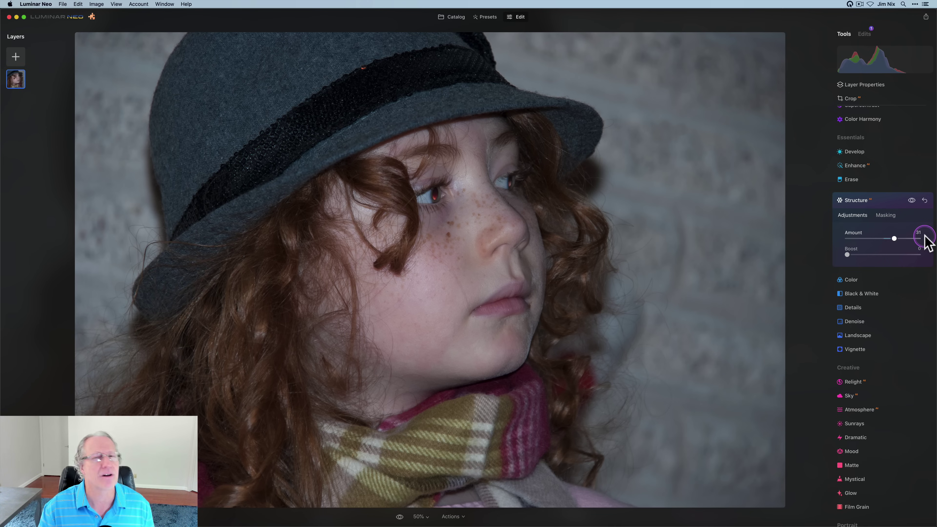
drag(847, 254, 928, 260)
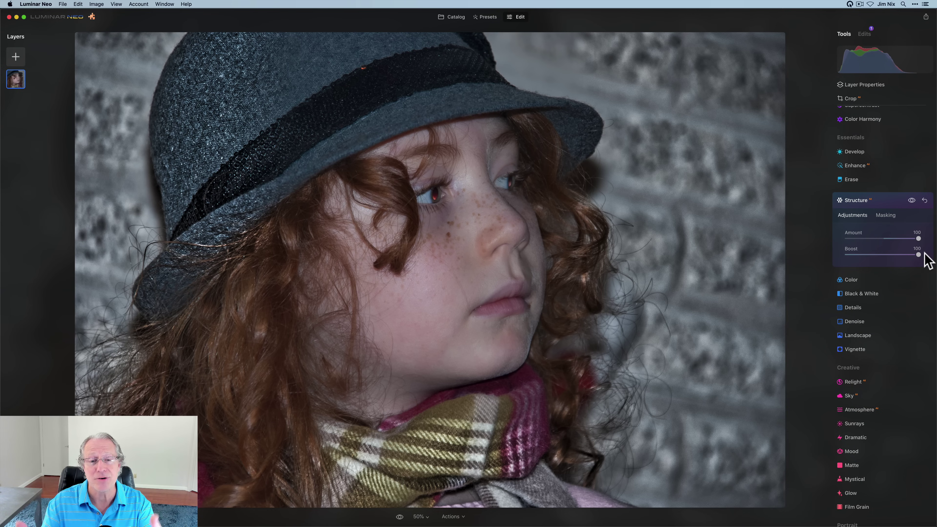
click(911, 199)
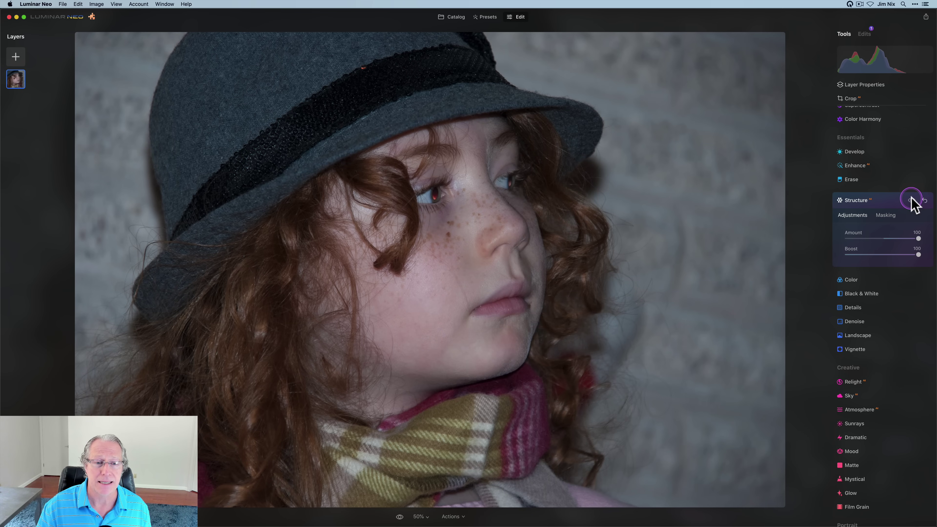
click(911, 200)
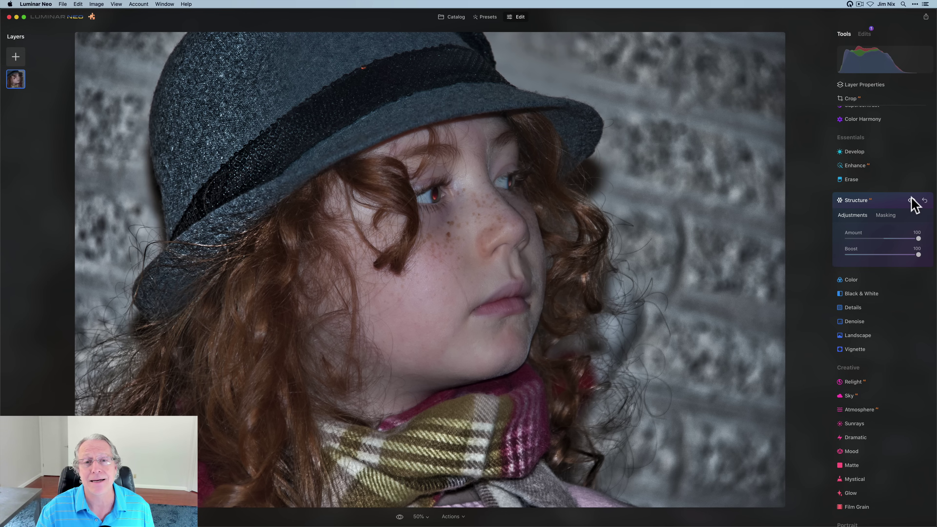
click(925, 200)
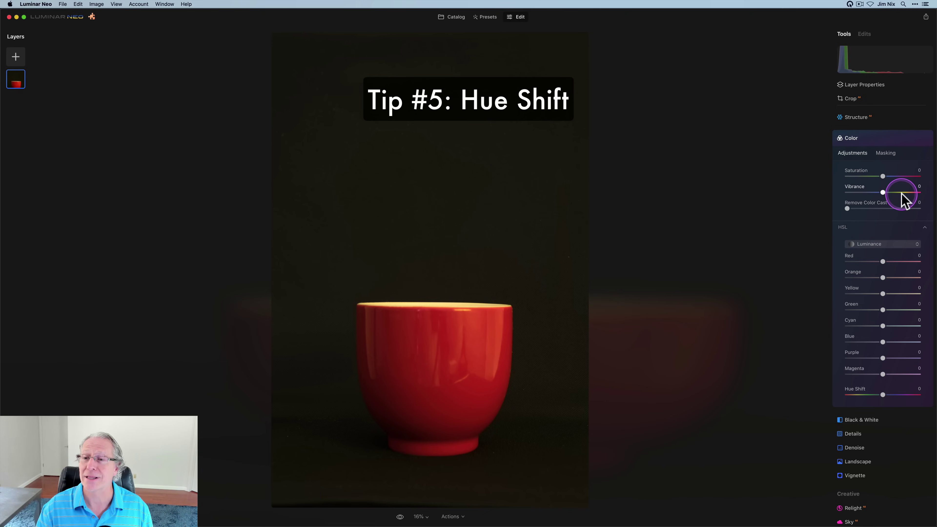
Set the cup's HSL Hue Shift to -177 and add a Brush mask to the Color adjustment.
click(882, 395)
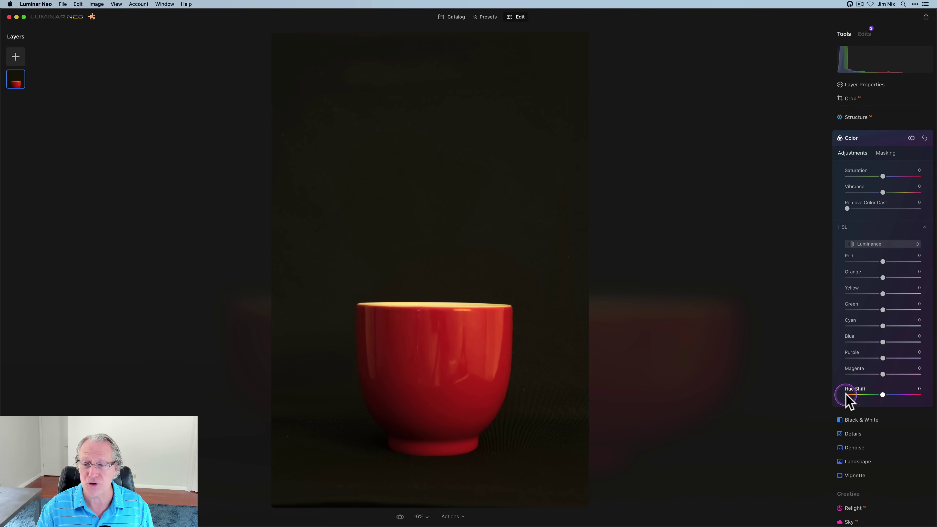
click(882, 395)
drag(884, 397, 847, 399)
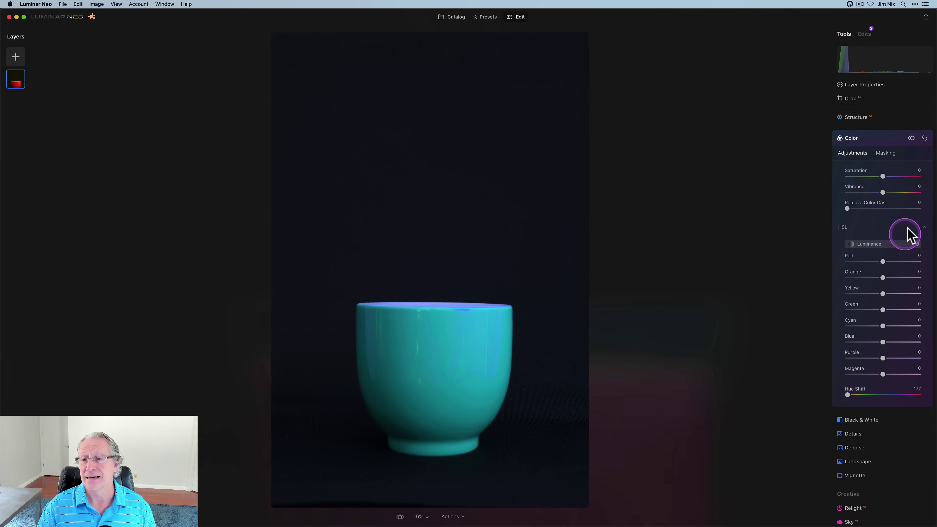
click(888, 153)
click(857, 170)
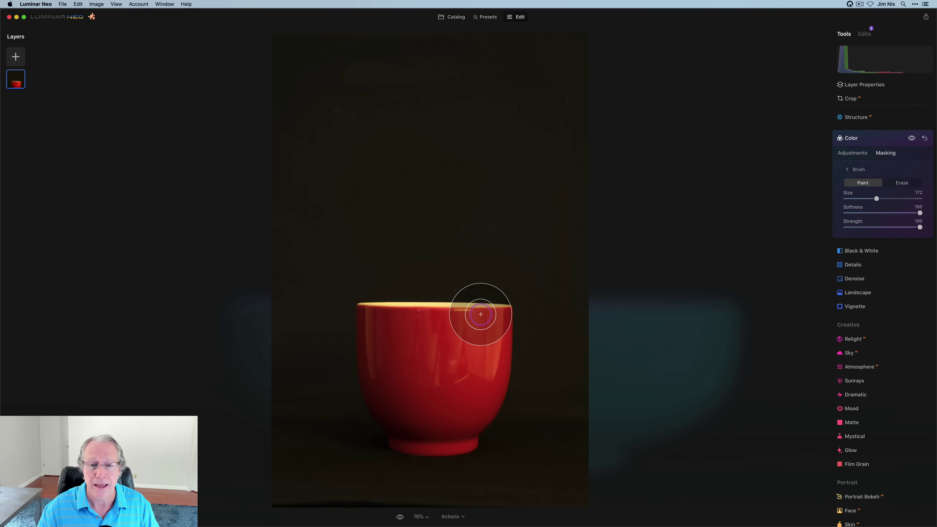
Brush the cyan hue shift onto the cup, keeping Hue Shift at -177.
mouse_move(509, 313)
mouse_down()
mouse_move(491, 401)
mouse_move(464, 440)
mouse_move(430, 441)
mouse_move(384, 428)
mouse_move(356, 318)
mouse_move(371, 309)
mouse_move(476, 326)
mouse_move(415, 328)
mouse_move(453, 395)
mouse_move(401, 386)
mouse_move(494, 351)
mouse_move(451, 415)
mouse_up()
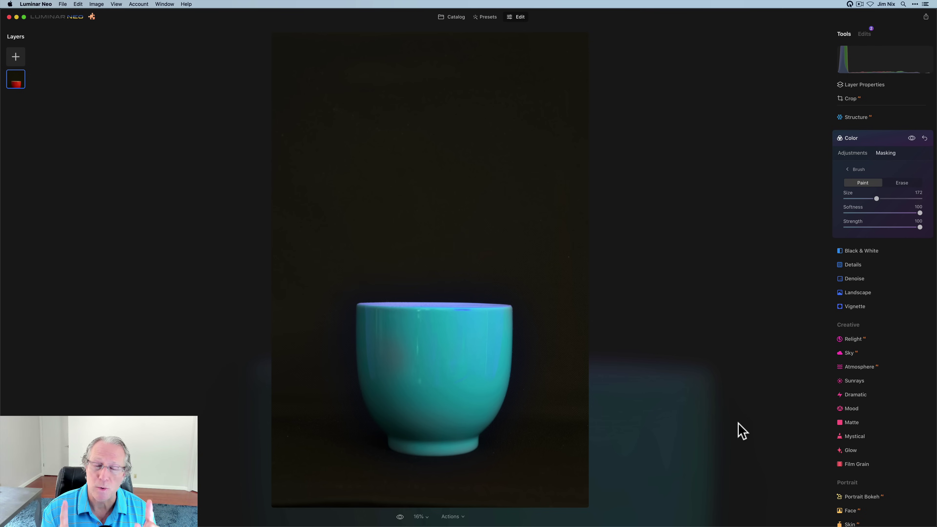
click(853, 153)
drag(882, 395, 848, 394)
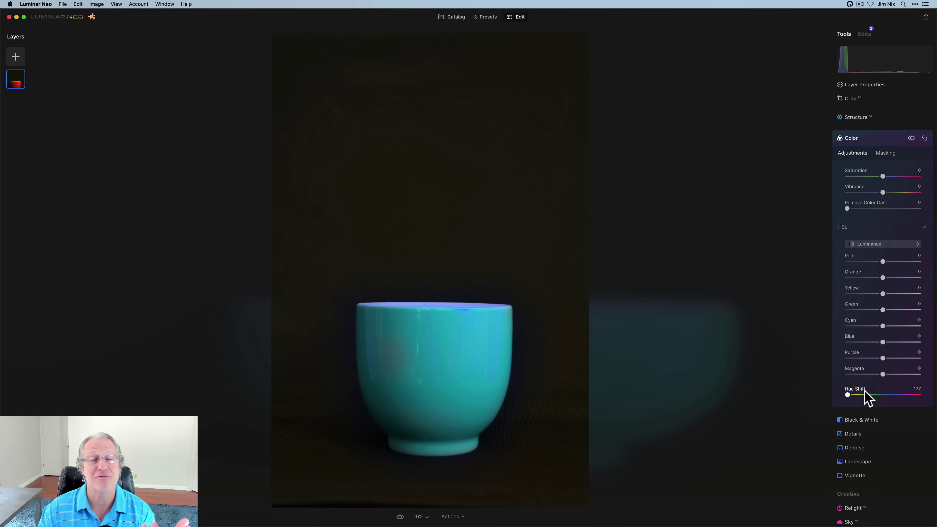
Toggle the Color effect off and on to compare with the red cup, then open the street photo.
click(894, 164)
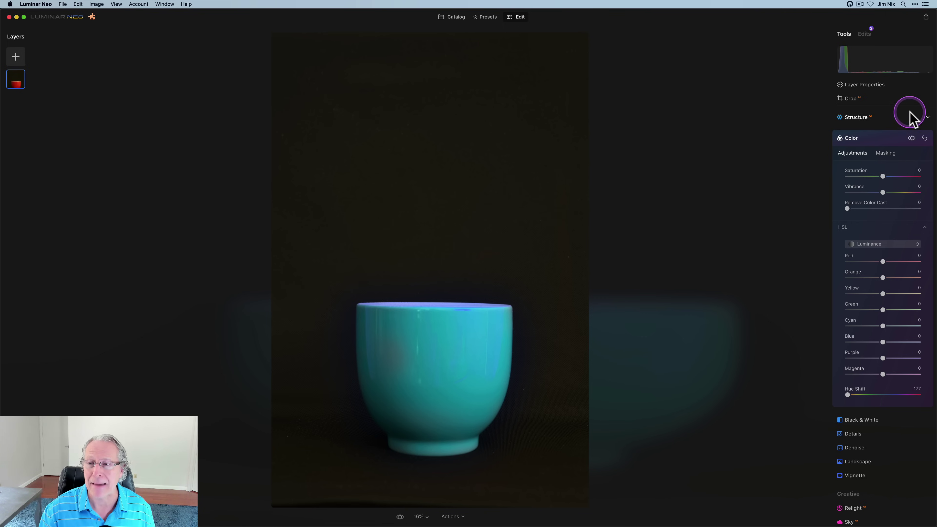
click(912, 138)
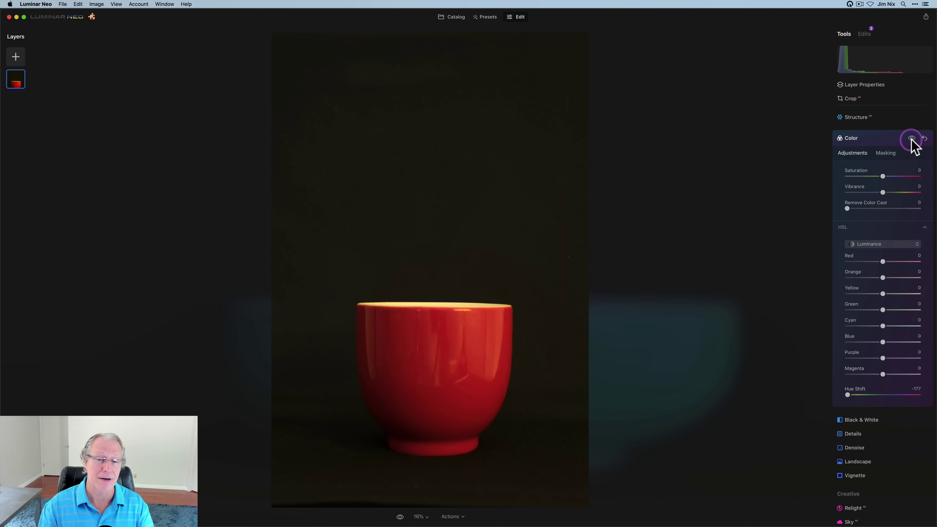
click(912, 138)
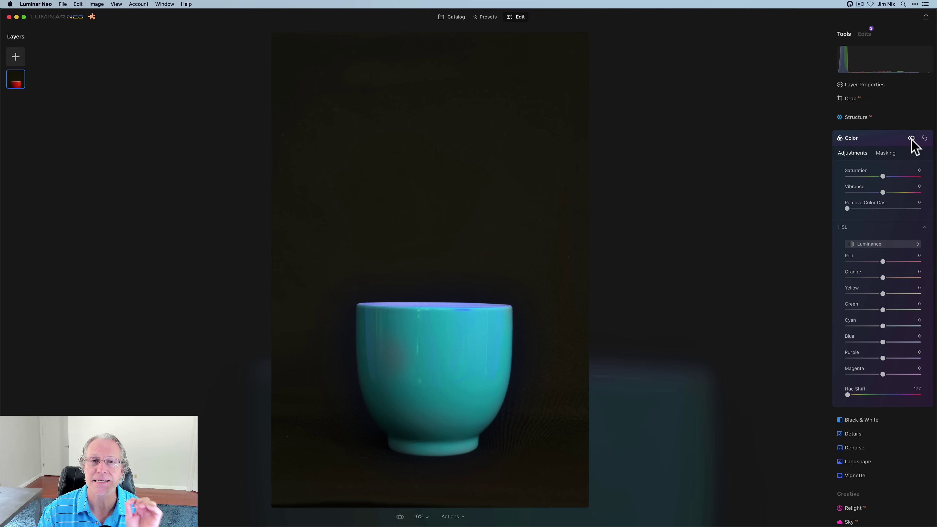
click(670, 148)
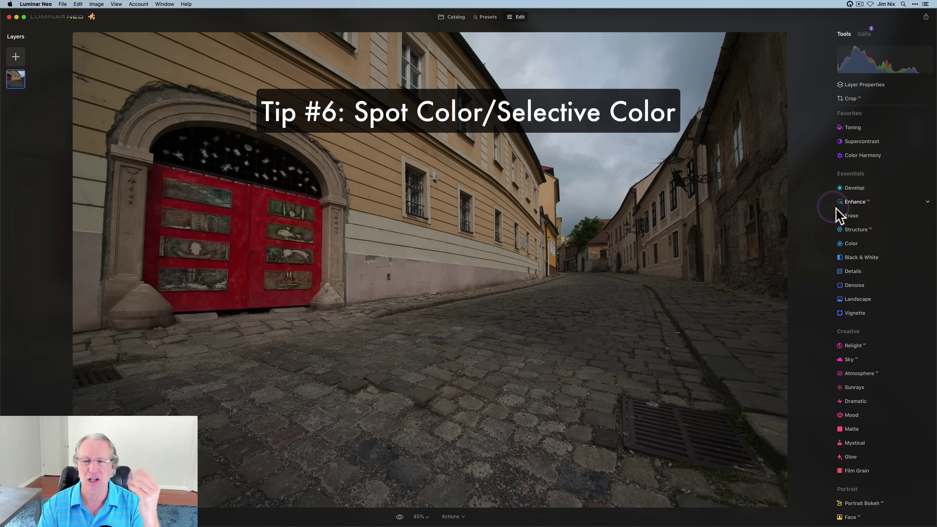
Convert the street photo to black and white with the Black & White tool and compare it.
click(845, 223)
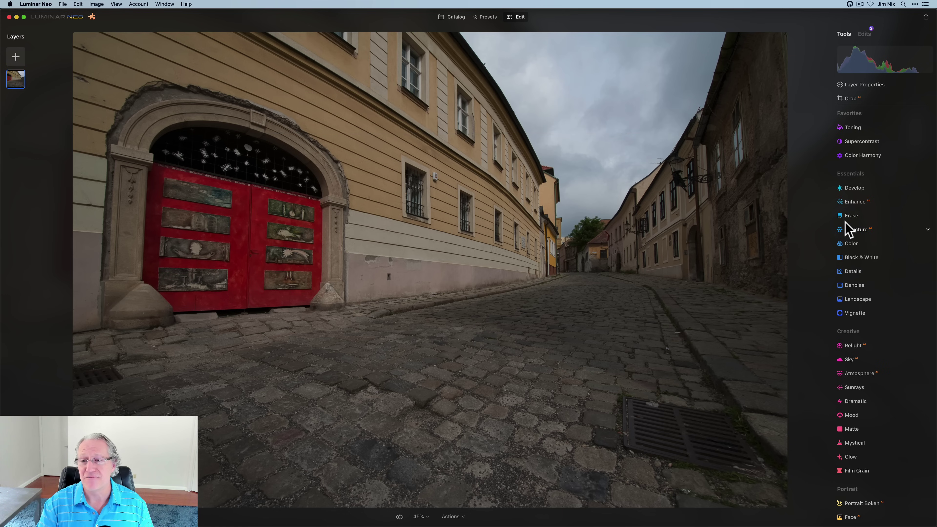
click(850, 257)
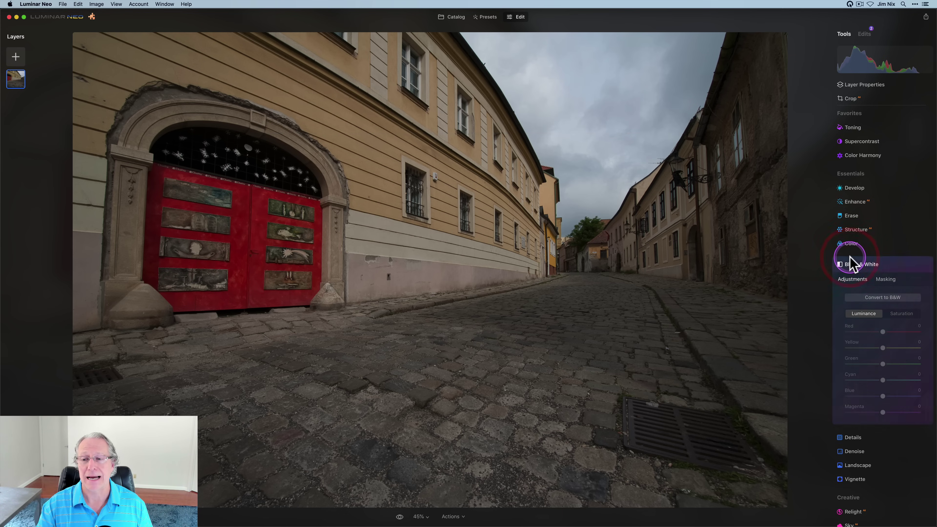
click(838, 237)
click(889, 276)
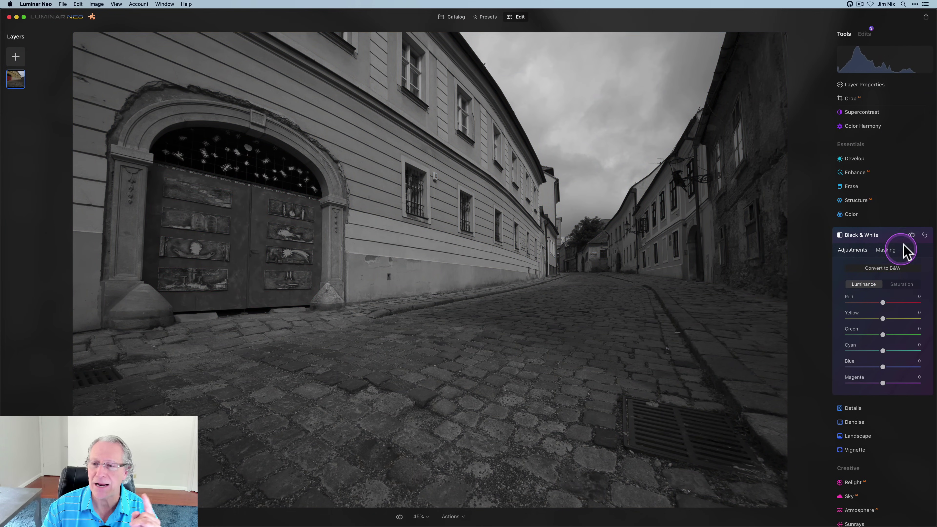
click(912, 235)
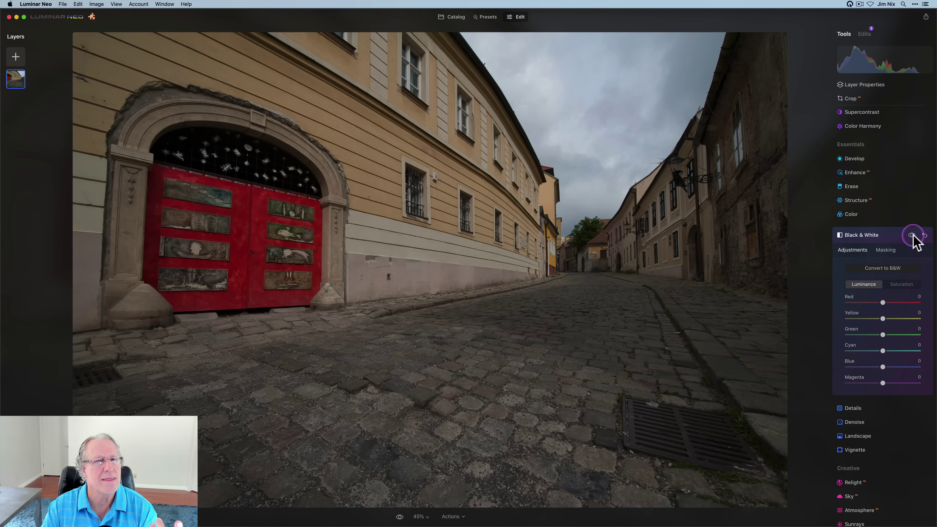
click(913, 236)
Try boosting Red saturation for the doors, reset it to 0, and show the masking options.
click(901, 283)
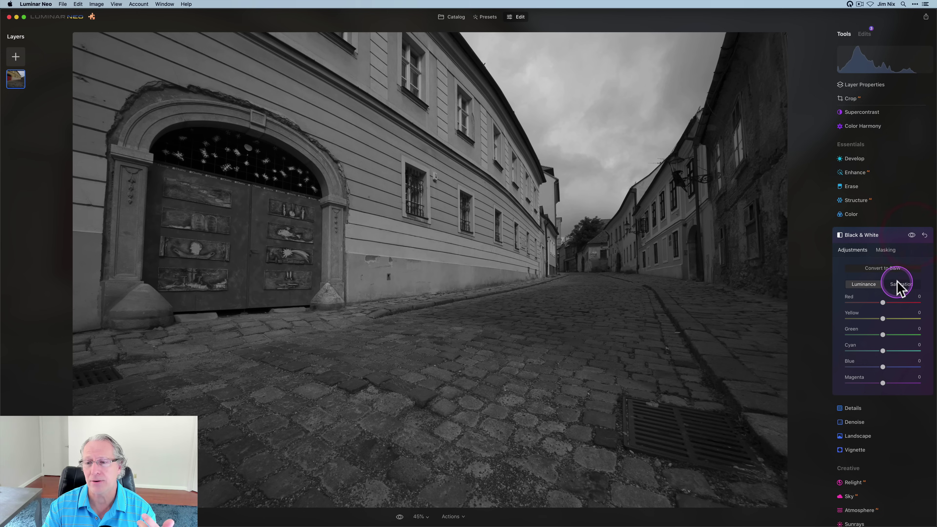
click(847, 302)
drag(851, 301, 931, 310)
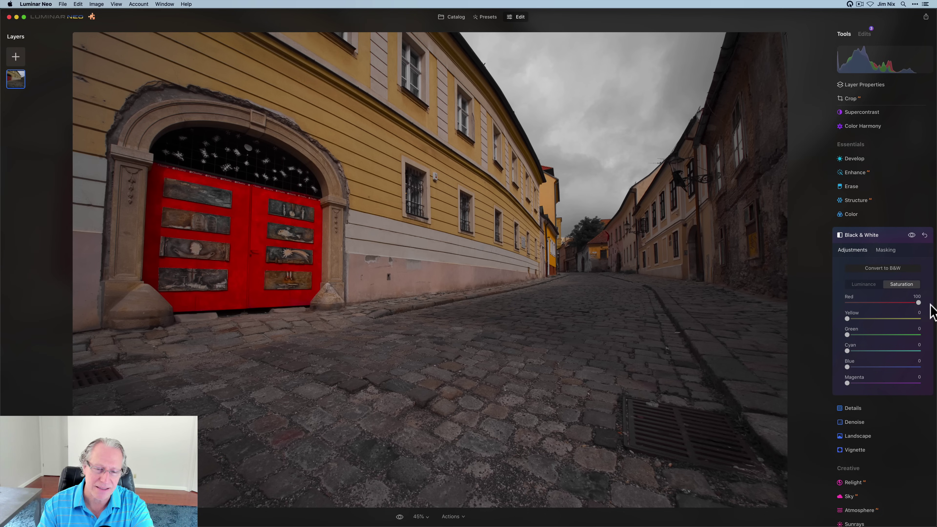
double_click(918, 303)
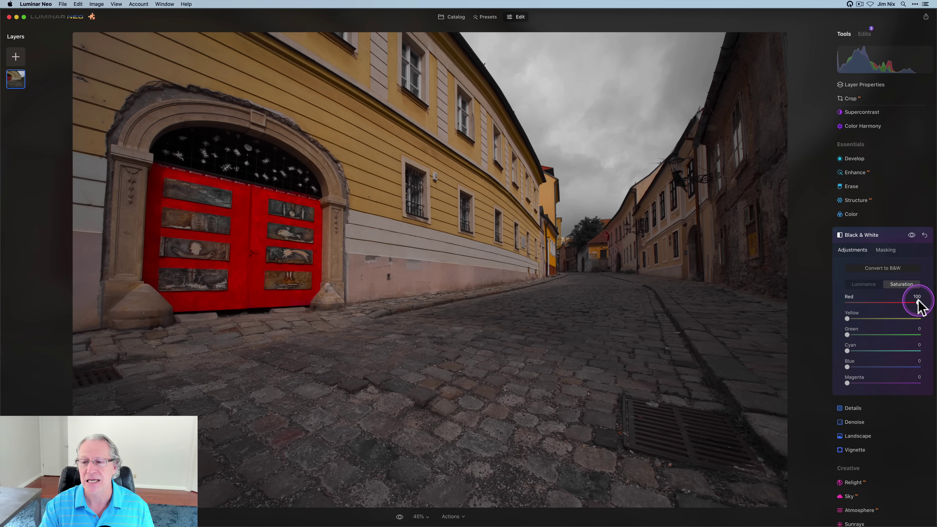
click(884, 251)
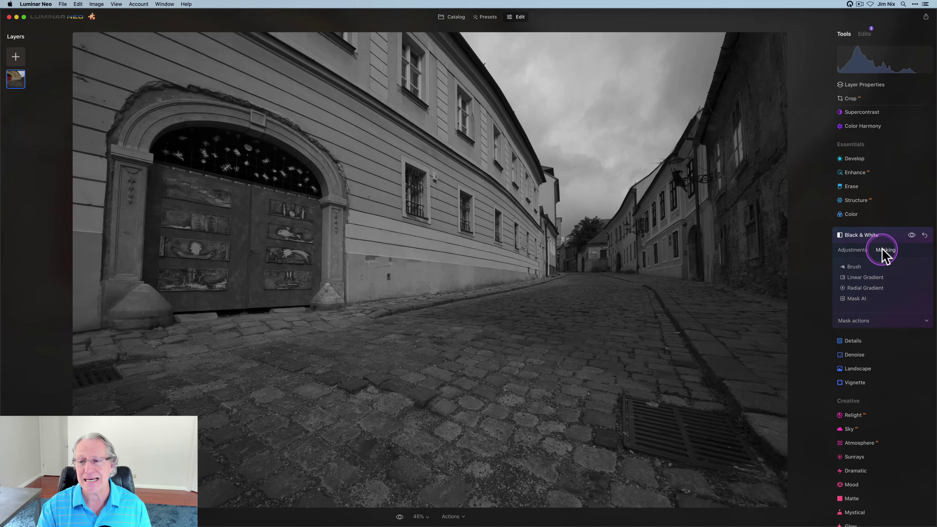
Erase the black-and-white effect from the arched doors with an Erase brush, then open the night canal photo.
click(856, 268)
click(897, 280)
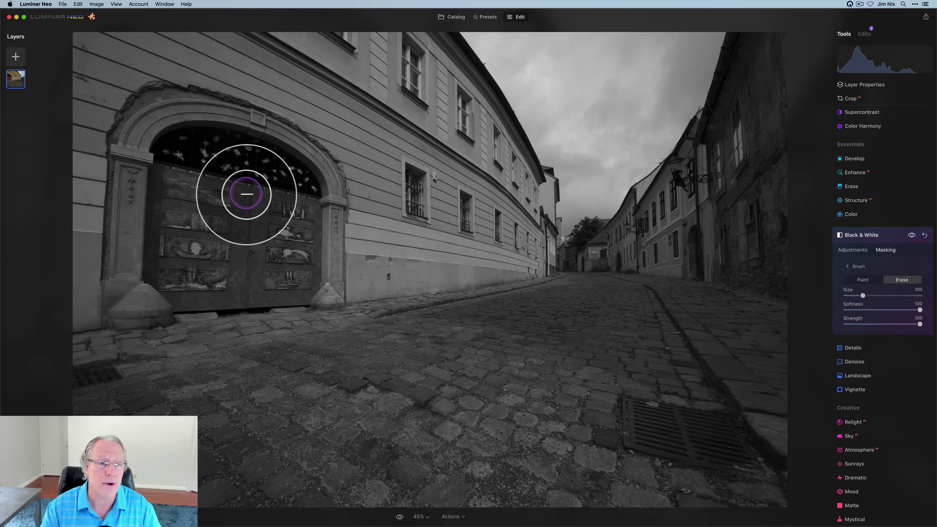
mouse_move(295, 209)
mouse_down()
mouse_move(306, 287)
mouse_move(176, 302)
mouse_move(154, 276)
mouse_move(158, 165)
mouse_move(258, 195)
mouse_move(164, 179)
mouse_move(170, 282)
mouse_move(206, 284)
mouse_move(202, 262)
mouse_move(234, 259)
mouse_move(225, 258)
mouse_move(226, 205)
mouse_move(304, 231)
mouse_move(258, 255)
mouse_move(290, 246)
mouse_move(222, 249)
mouse_move(245, 248)
mouse_move(208, 277)
mouse_move(266, 236)
mouse_move(254, 284)
mouse_move(247, 252)
mouse_move(226, 291)
mouse_move(288, 280)
mouse_move(310, 206)
mouse_move(307, 291)
mouse_move(262, 300)
mouse_up()
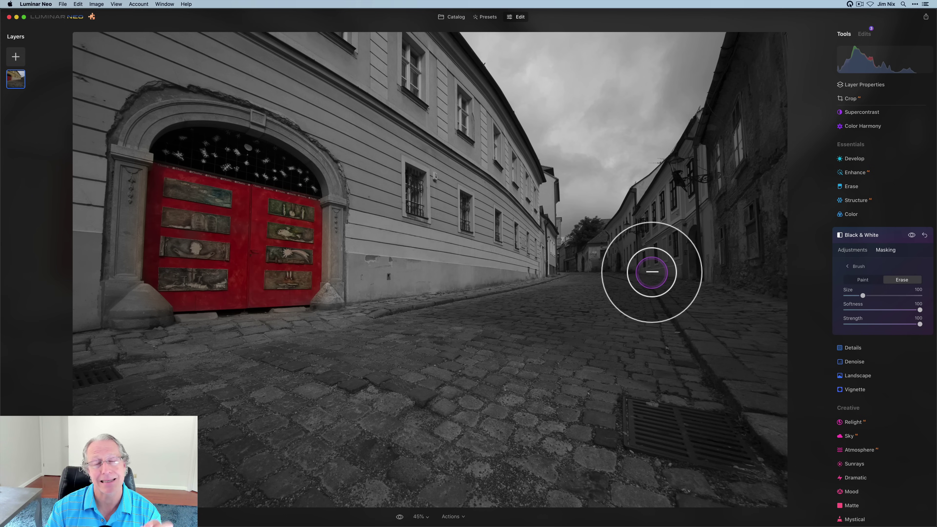
click(757, 262)
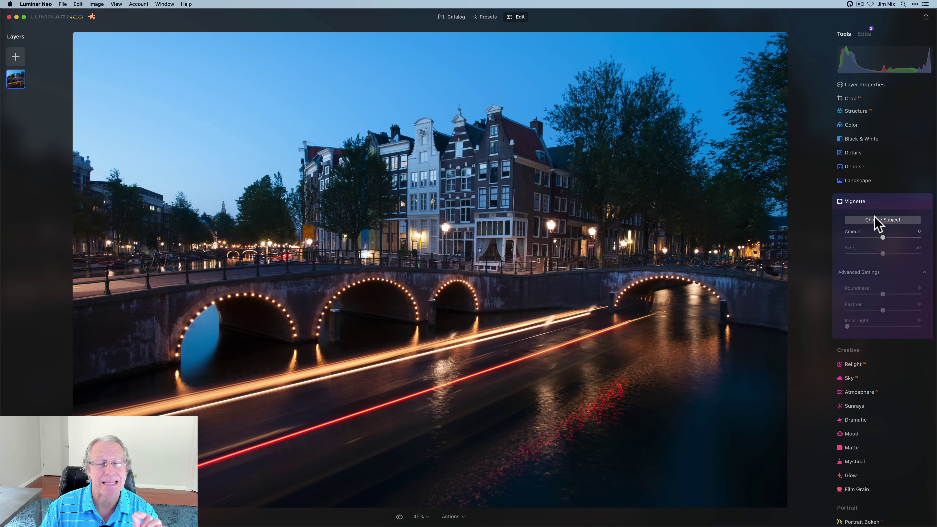
Try a vignette centred on the light trails with Size 21 and Inner Light 59, then reset it.
click(881, 220)
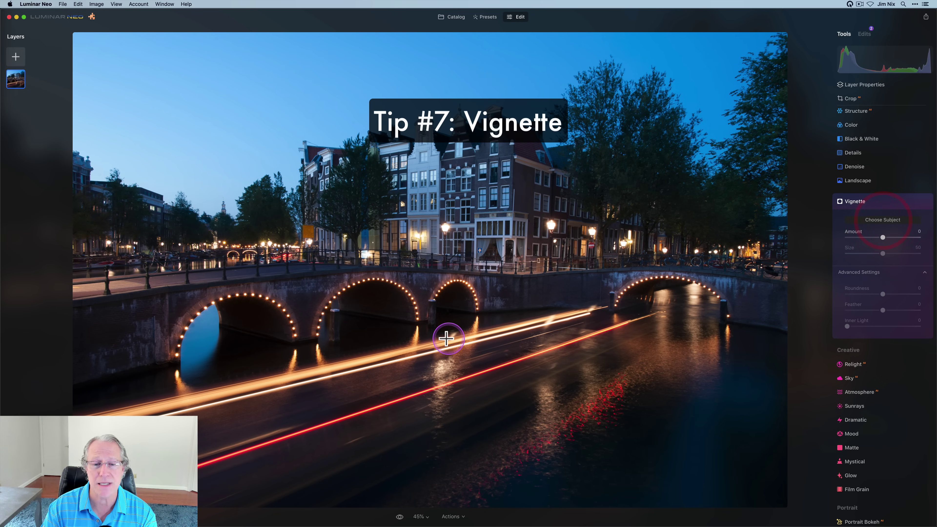
click(557, 306)
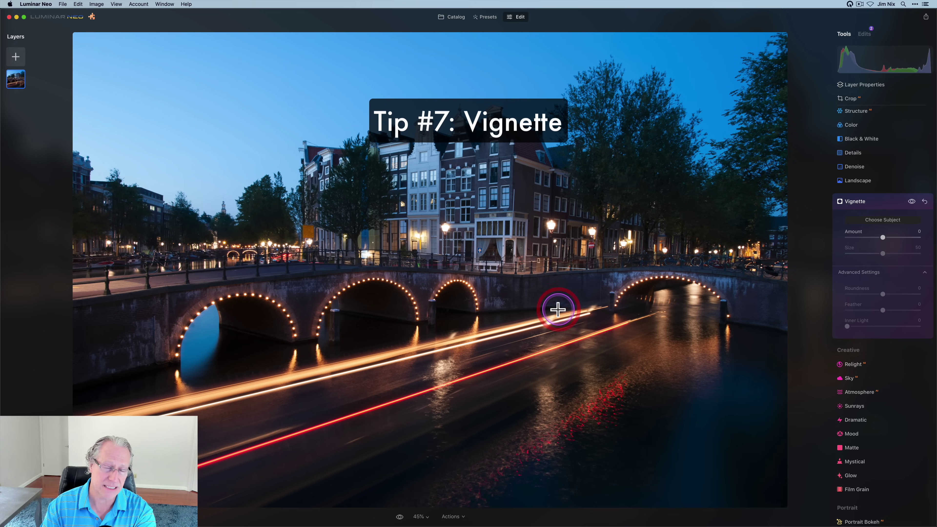
click(865, 220)
click(862, 238)
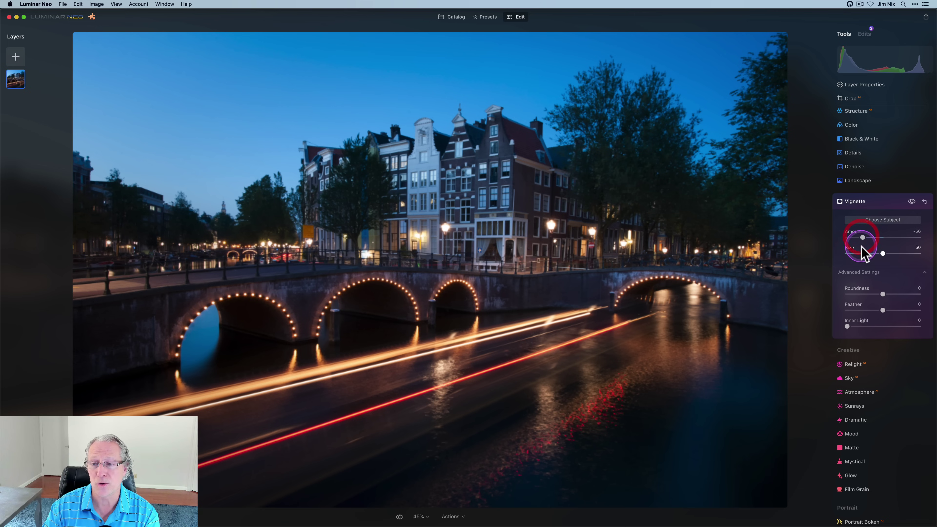
click(862, 253)
click(862, 326)
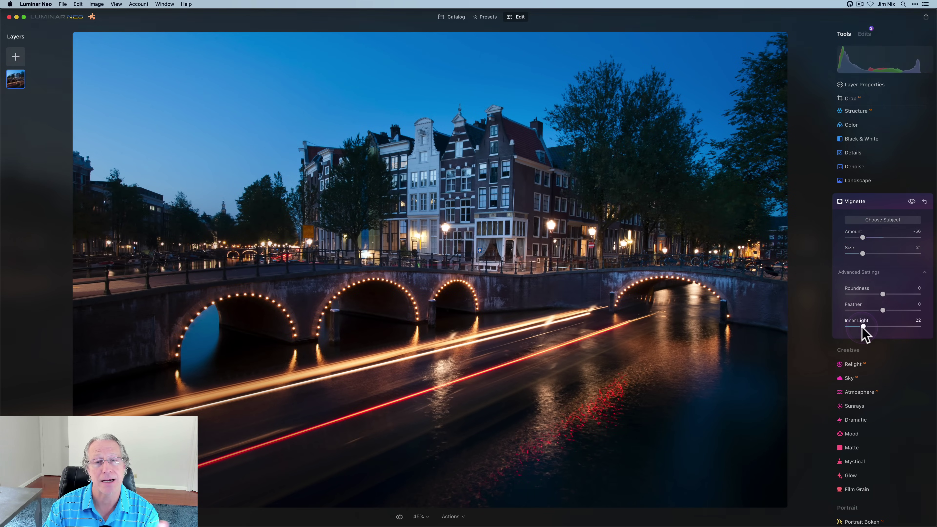
drag(863, 327, 885, 325)
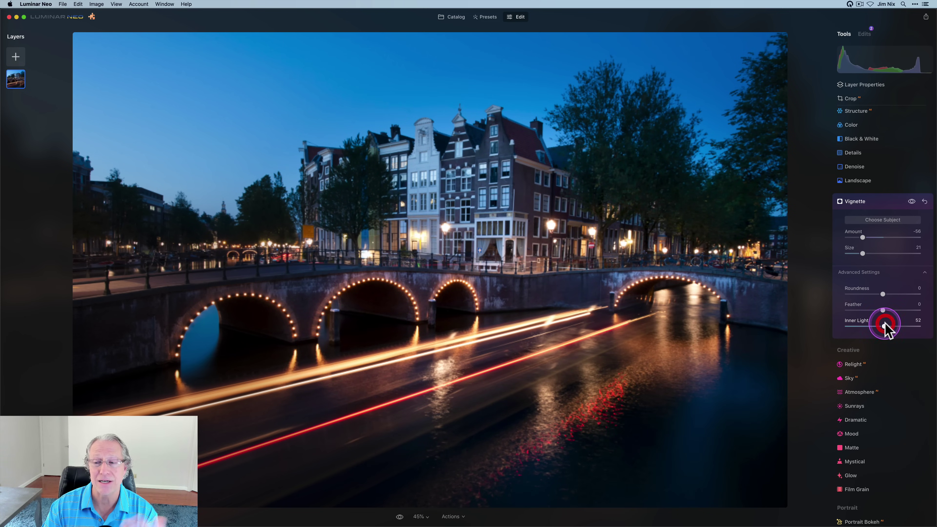
click(925, 201)
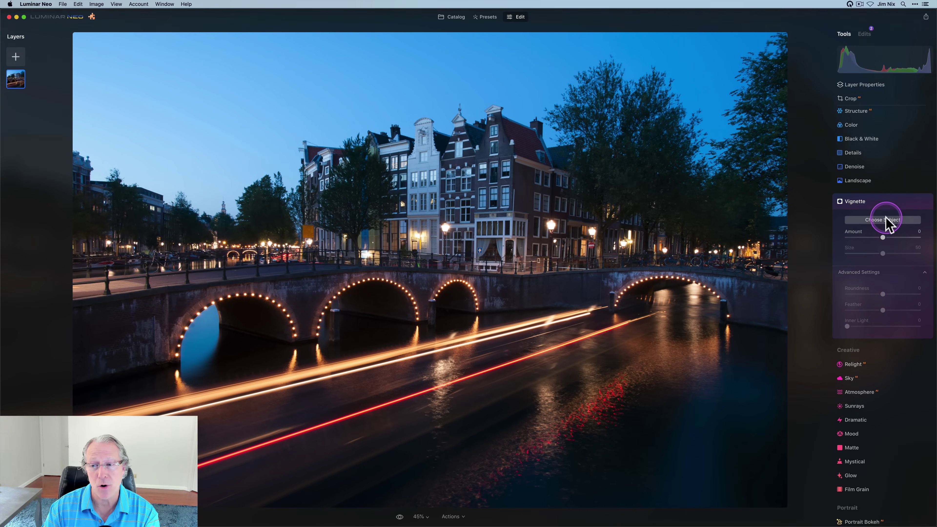
Apply a −49 vignette with Size 20 and Inner Light 27.
click(884, 221)
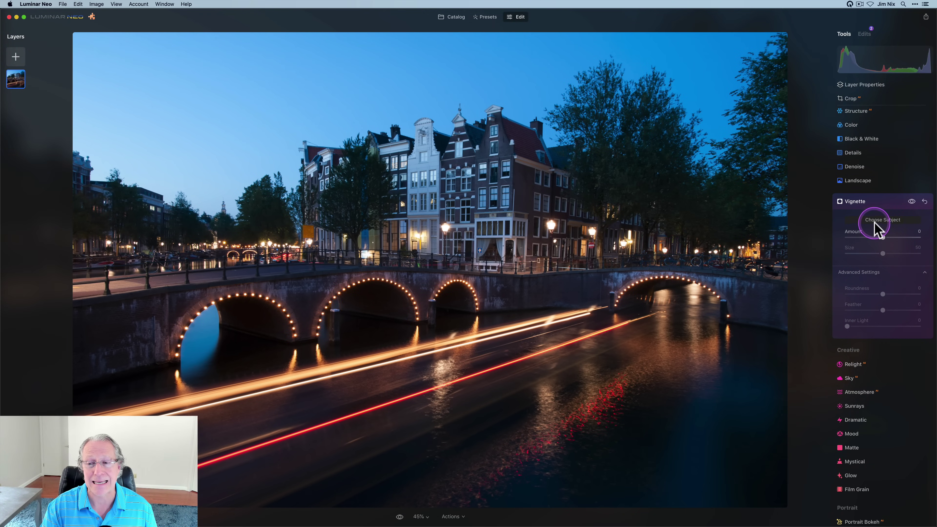
click(864, 237)
click(861, 254)
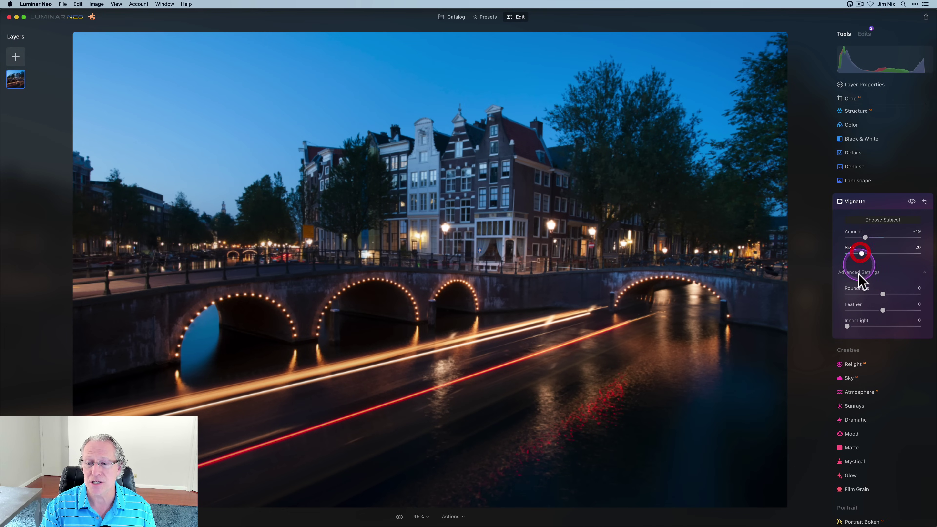
click(866, 326)
Test the vignette centre on the lamp, bridges, sky, tree and water, then clear it.
click(555, 236)
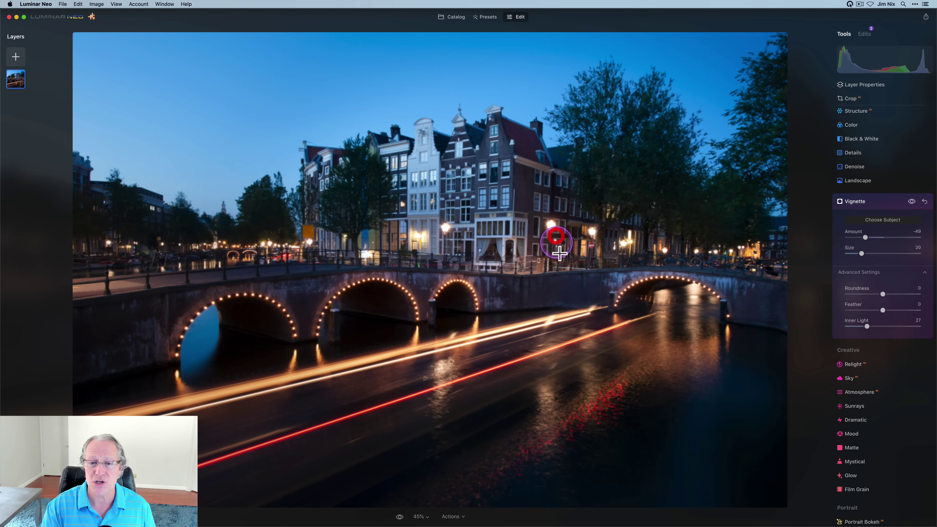
click(603, 334)
click(353, 354)
click(220, 259)
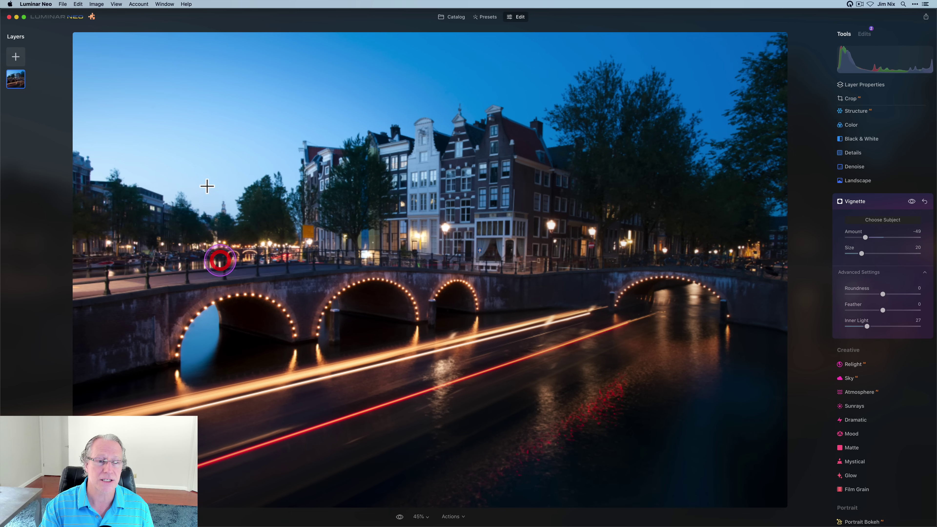
click(199, 64)
click(630, 145)
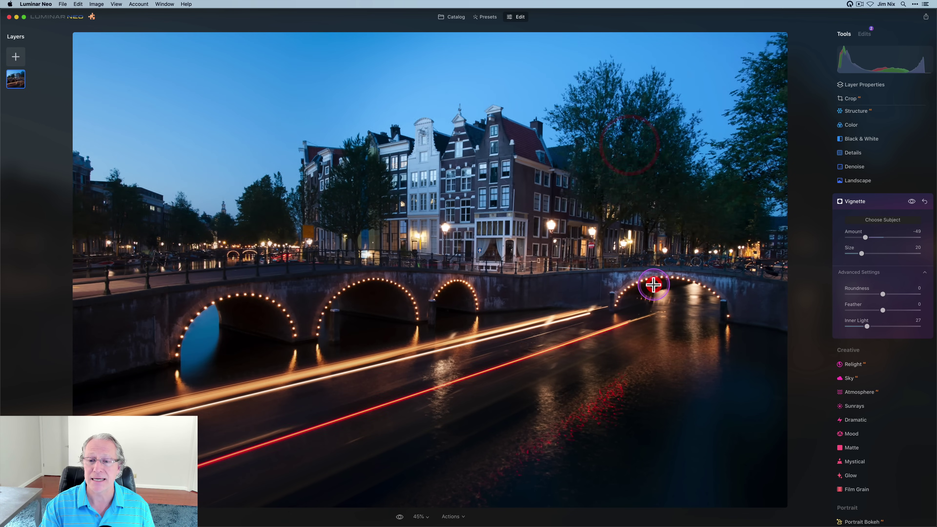
click(654, 285)
click(611, 365)
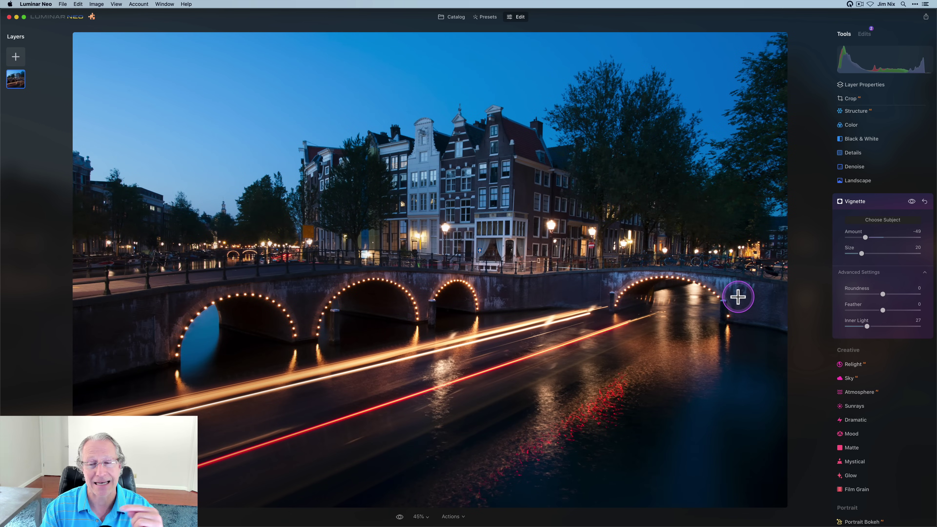
click(925, 201)
Activate the vignette and brighten the photo's centre with Inner Light.
click(882, 220)
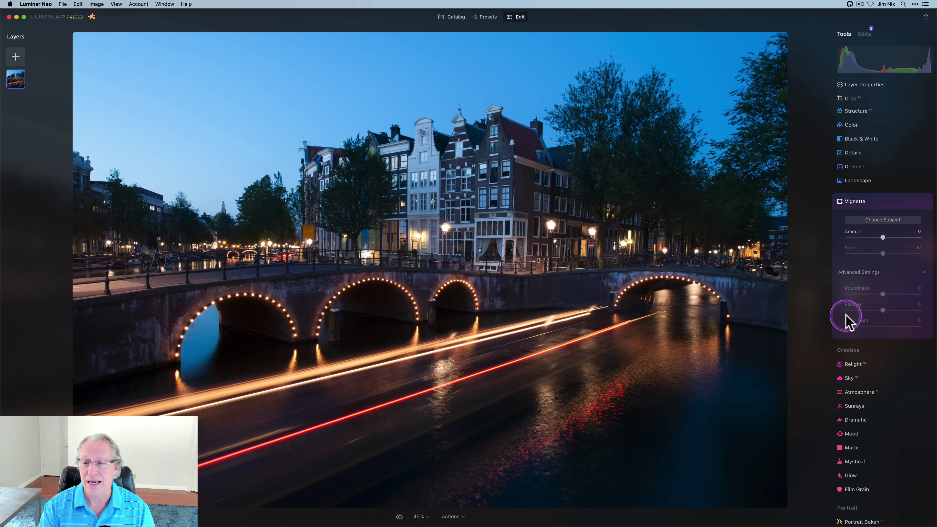
click(883, 237)
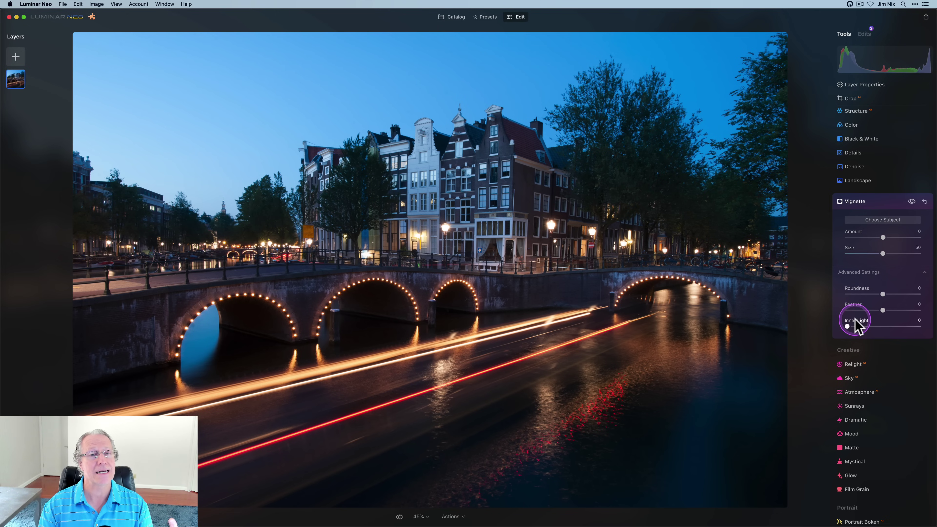
drag(847, 326, 885, 326)
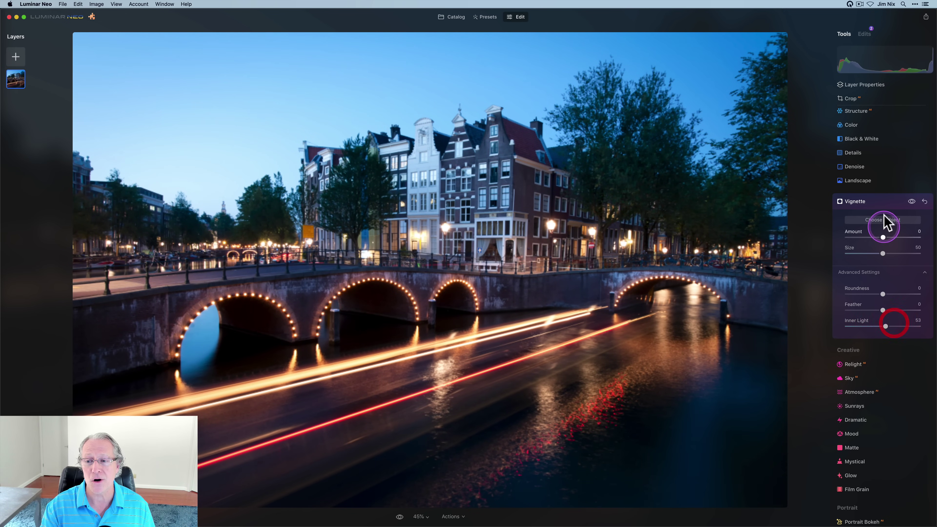
Centre the vignette on the canal water with Inner Light about 85, then move to the river photo.
click(884, 220)
click(592, 350)
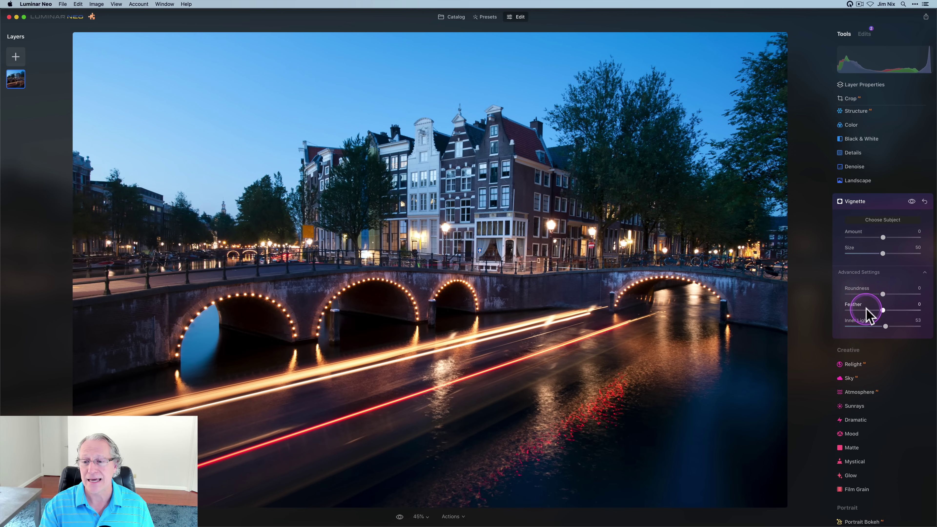
drag(885, 328, 909, 325)
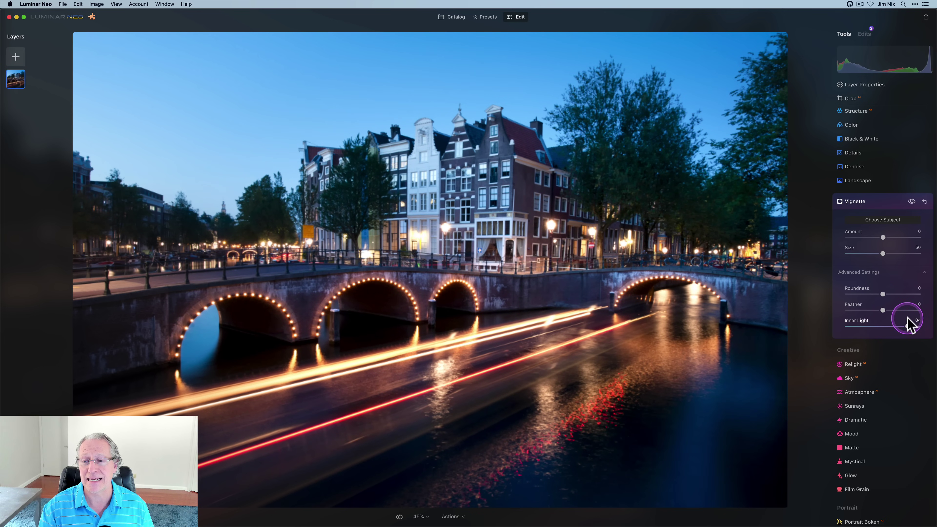
click(885, 238)
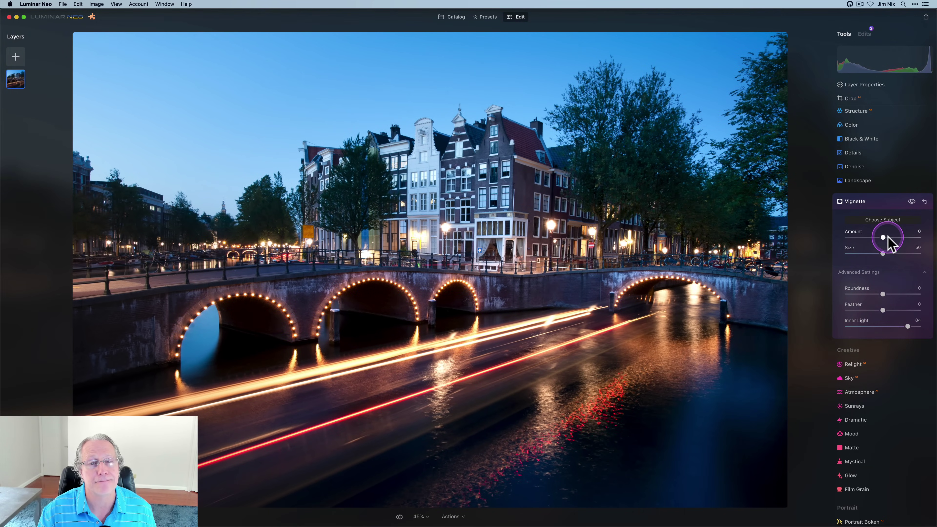
click(854, 328)
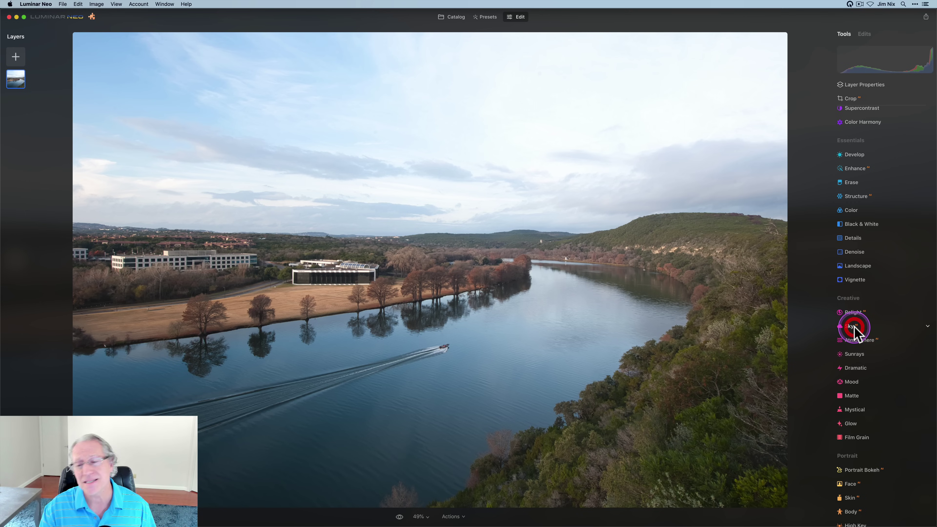
Open the Sky Selection category list and reveal the Custom skies folder in Finder.
scroll(854, 326, down, 5)
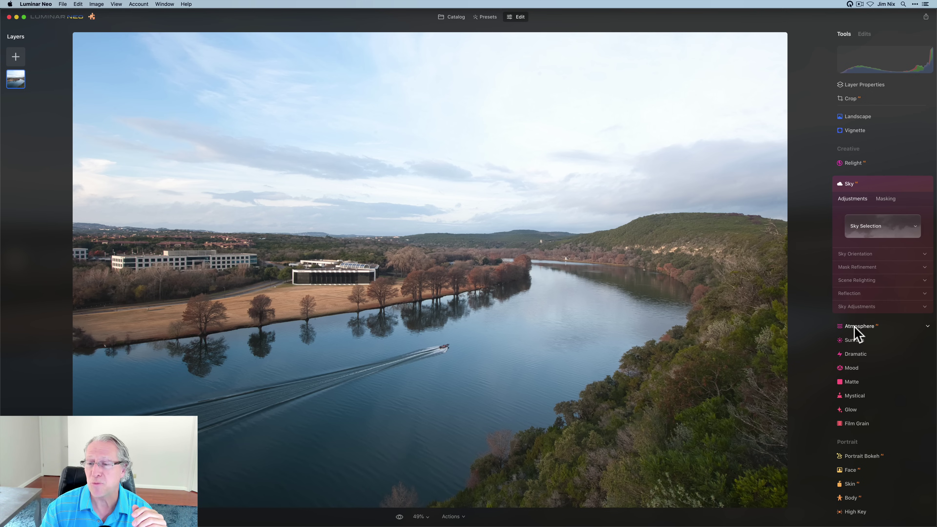
click(874, 234)
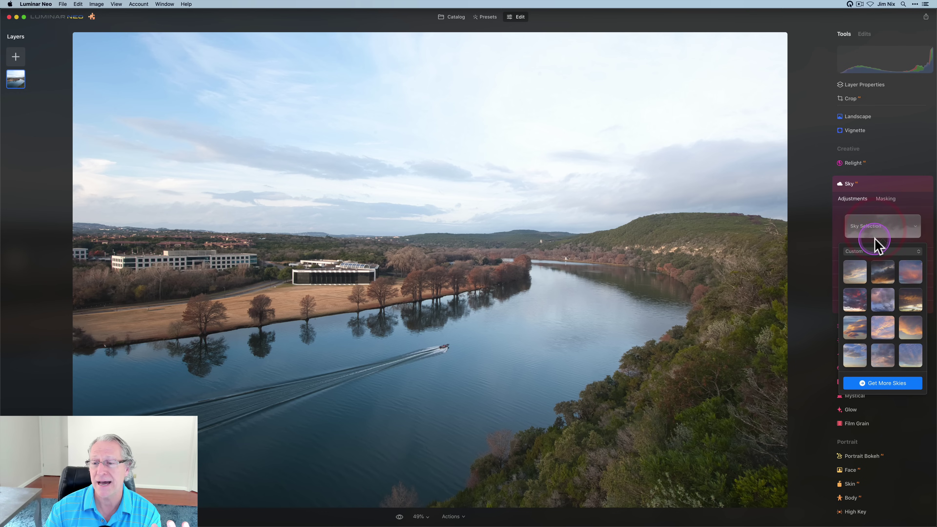
click(875, 251)
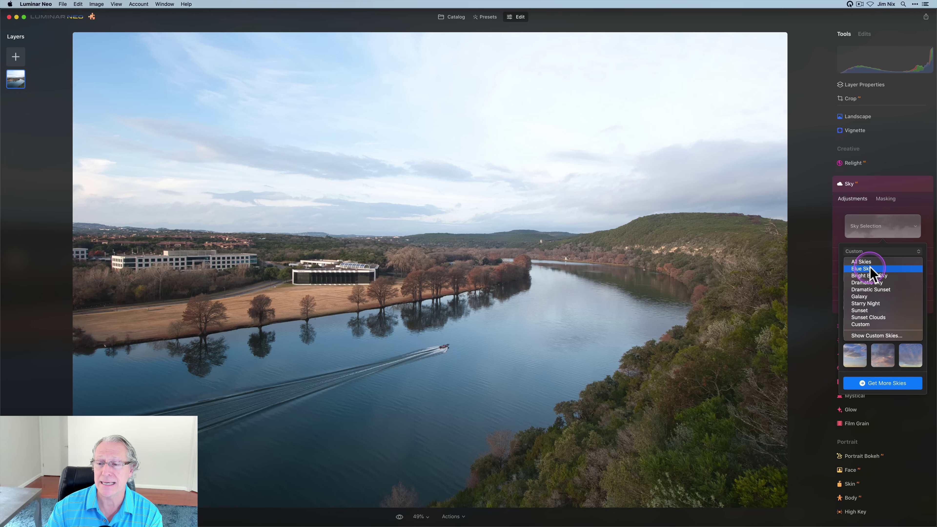
click(865, 335)
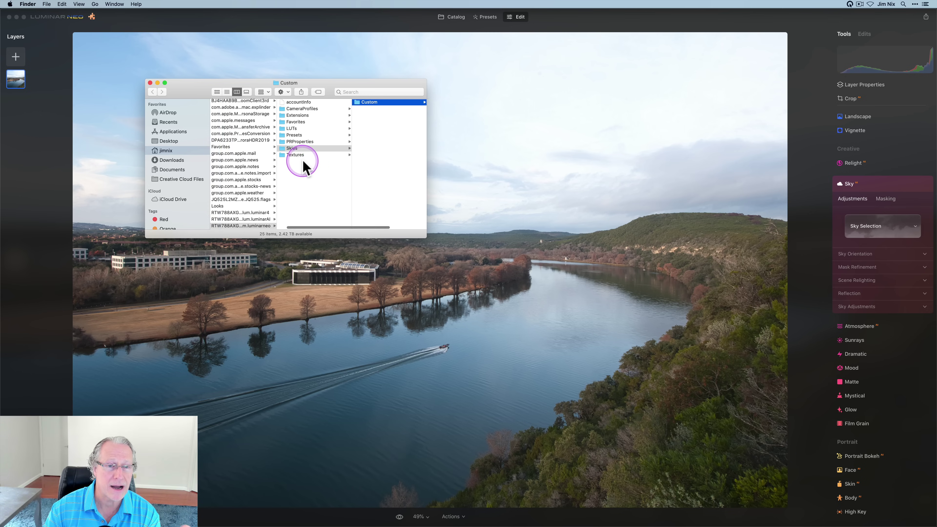
Browse the custom Sky JPG files in the Skies > Custom folder, then close Finder.
scroll(303, 161, left, 8)
scroll(304, 162, right, 8)
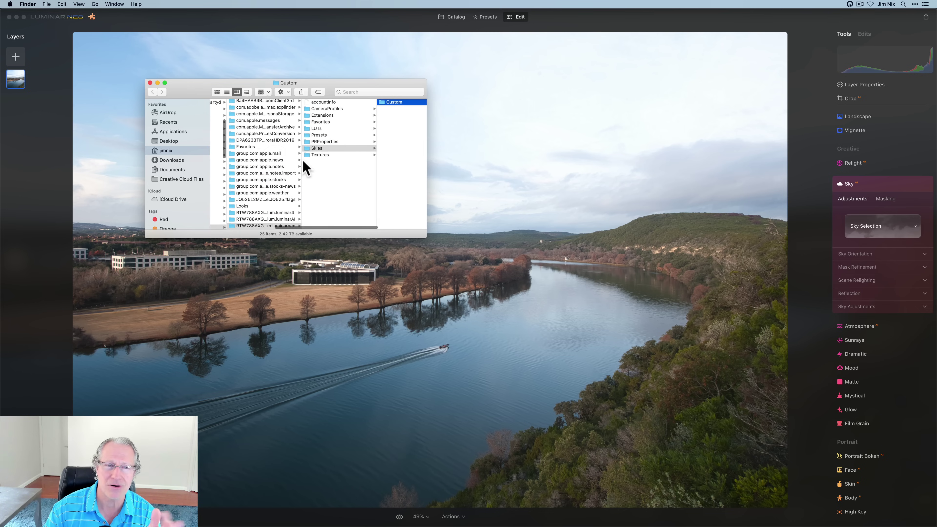
scroll(387, 117, down, 3)
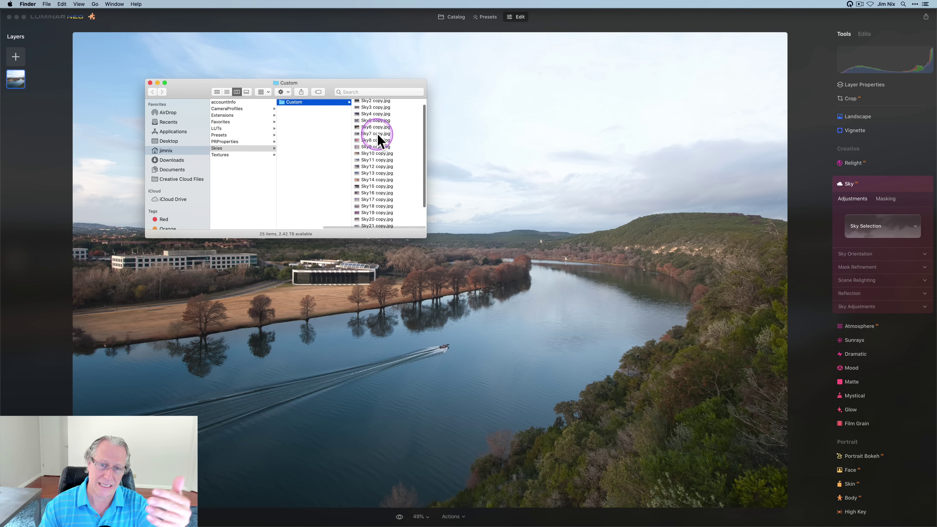
scroll(379, 135, up, 3)
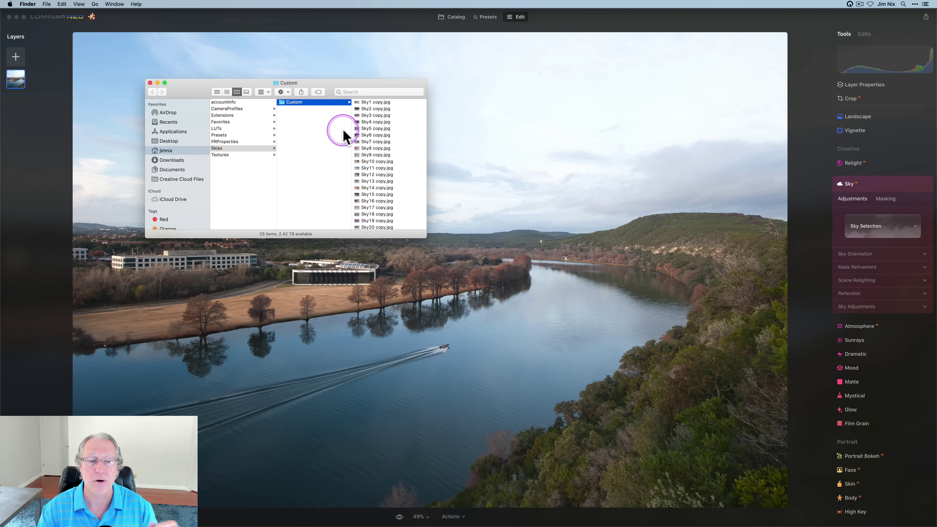
click(150, 83)
Choose the Custom sky category and apply its last thumbnail, Sky8 copy, to the river photo.
click(859, 231)
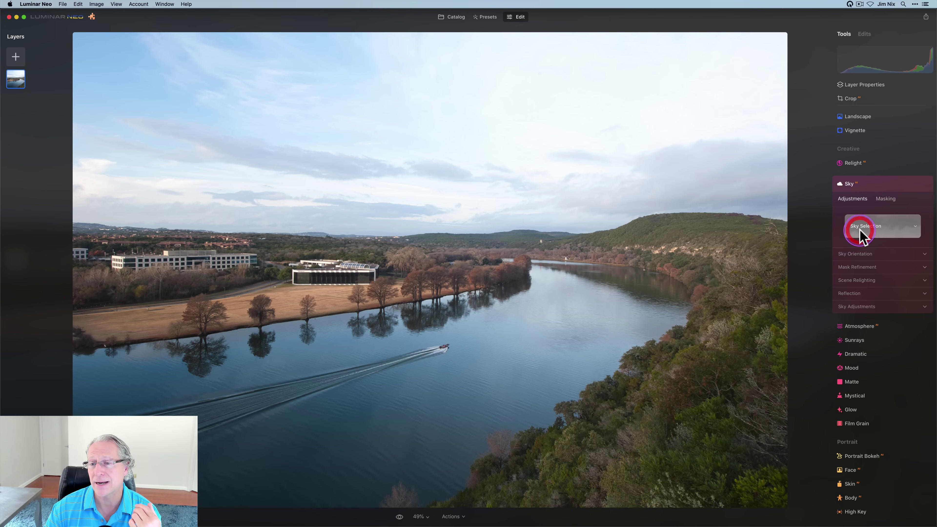
click(863, 251)
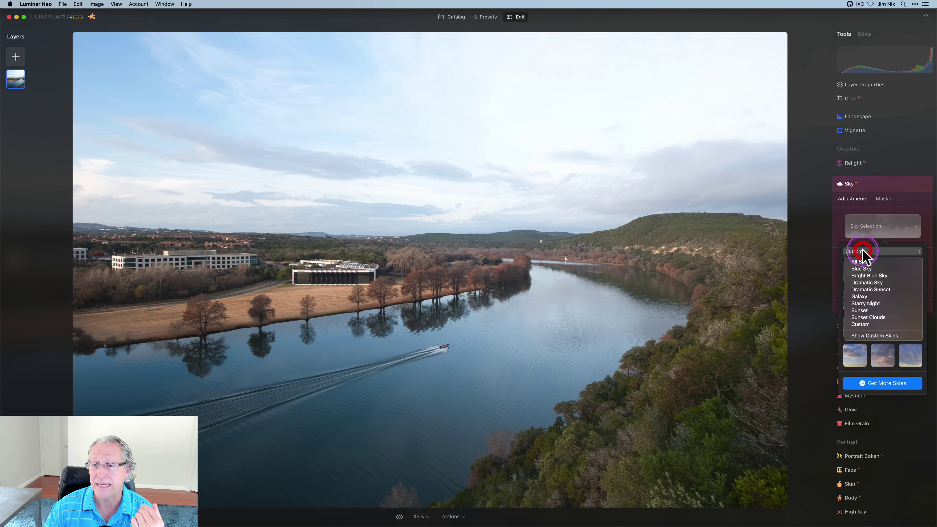
click(868, 325)
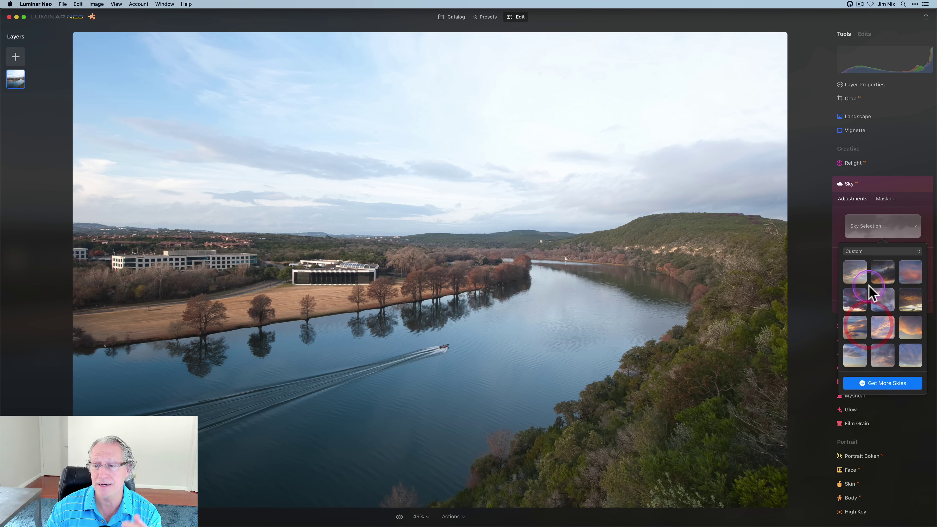
scroll(869, 286, down, 5)
scroll(870, 294, down, 2)
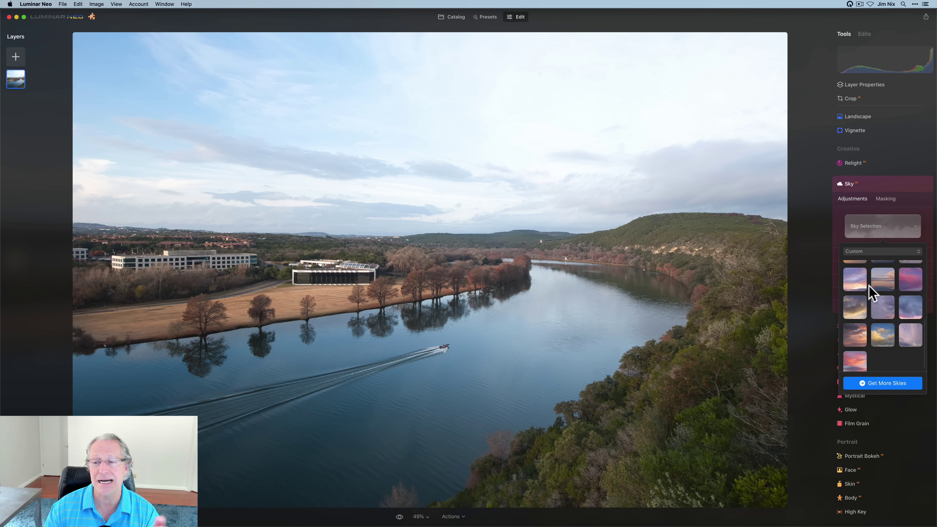
click(857, 367)
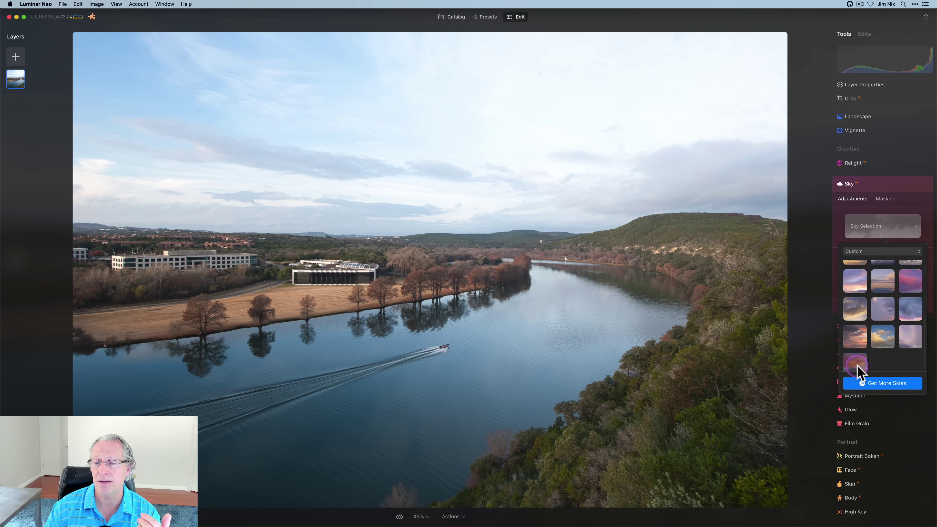
click(885, 226)
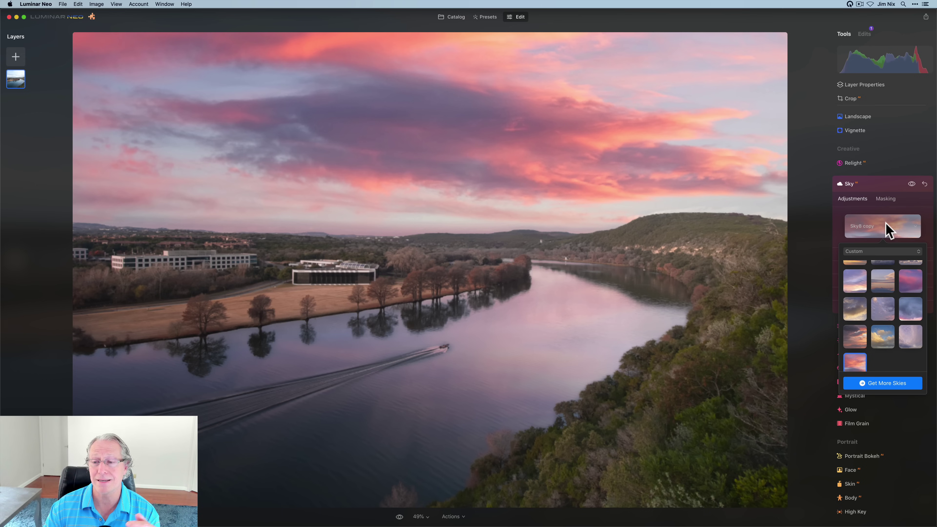
click(888, 230)
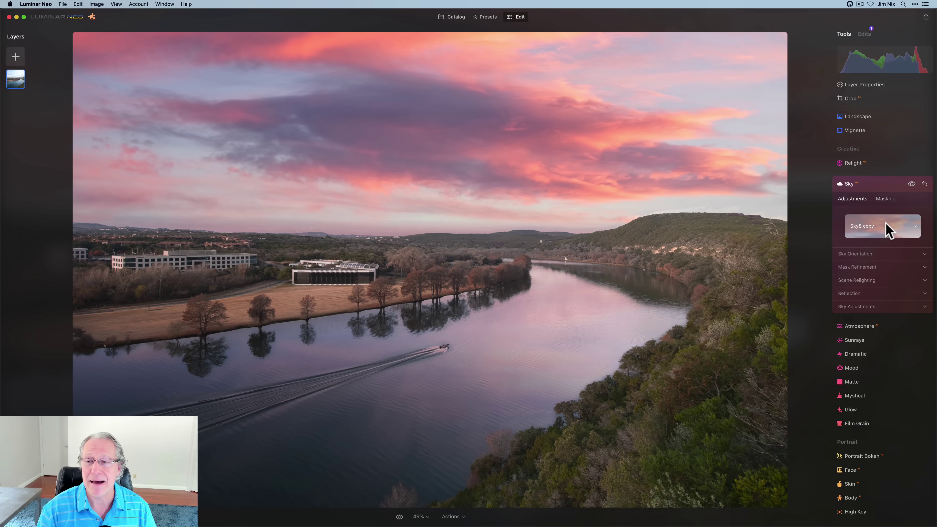
Expand the Mood tool and scroll through its Choose LUT list.
click(852, 368)
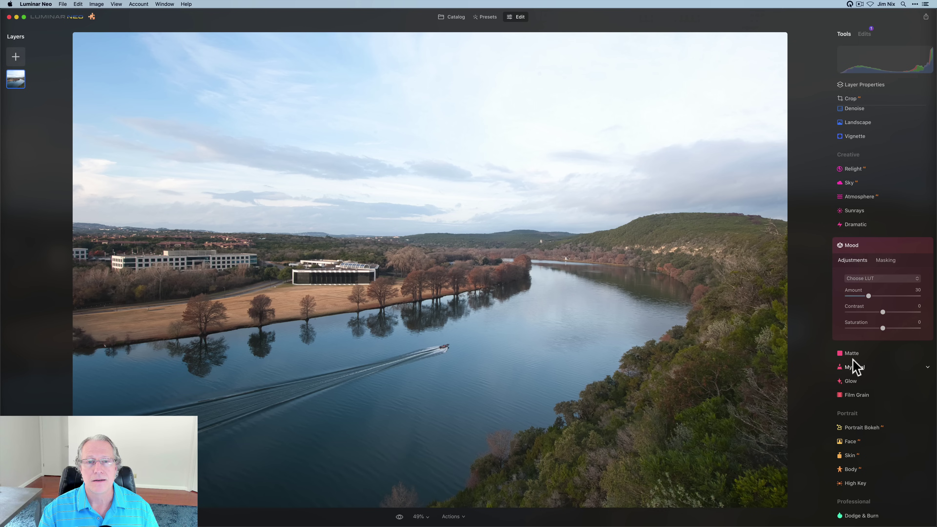
click(874, 290)
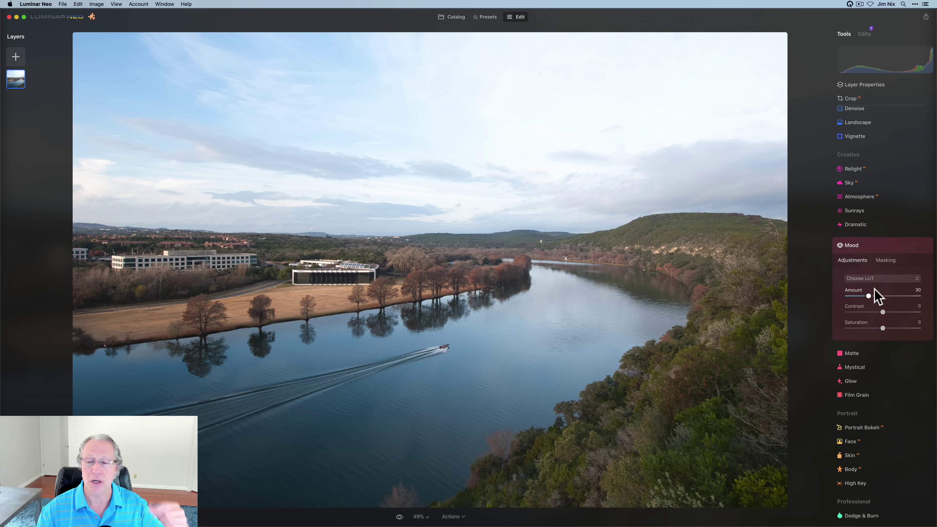
click(878, 279)
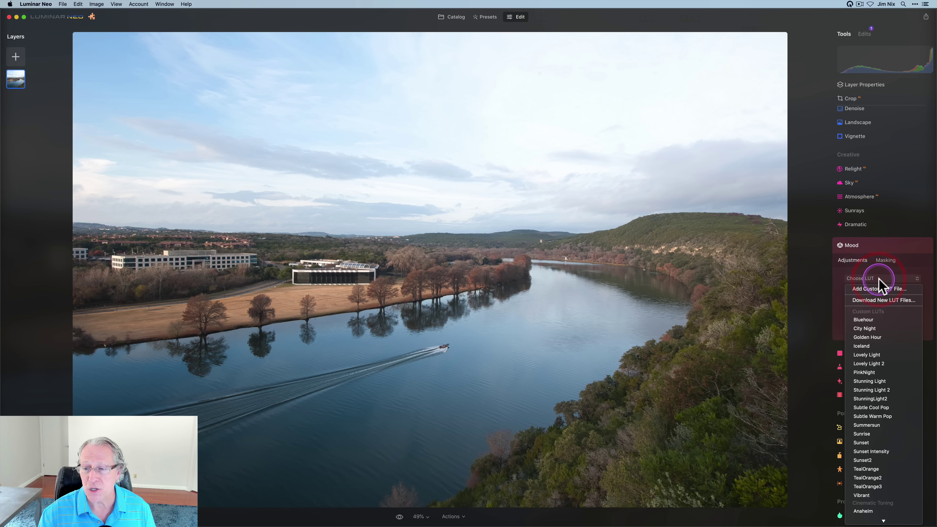
scroll(873, 345, down, 10)
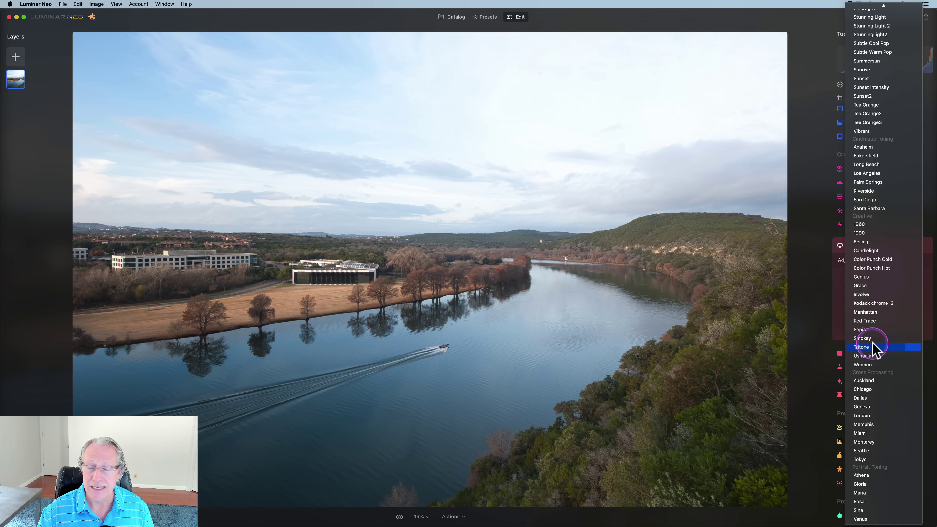
scroll(874, 349, up, 3)
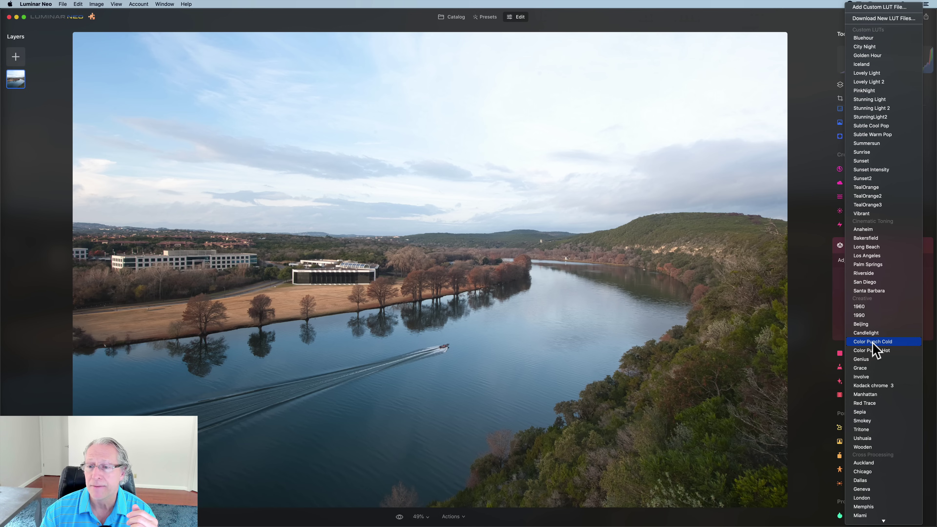
click(881, 29)
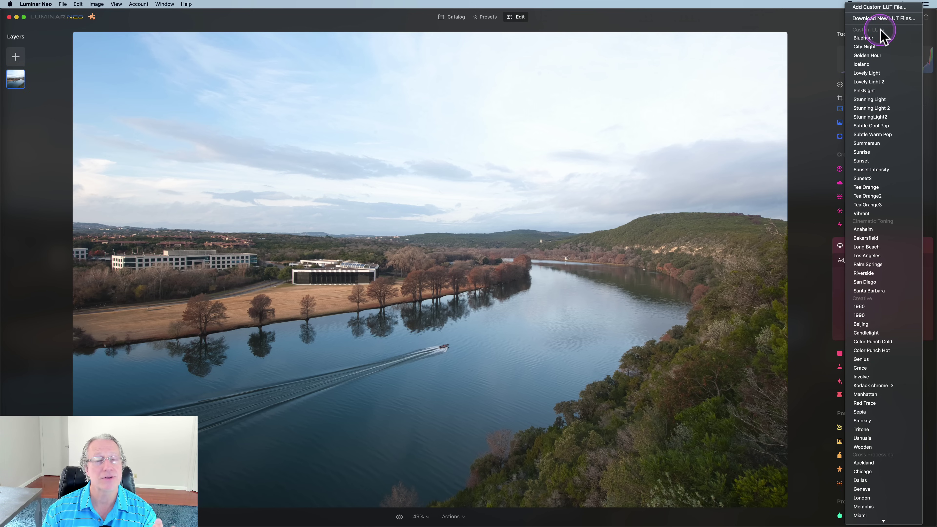
Cancel loading a custom LUT file and apply the TealOrange2 LUT instead.
click(879, 7)
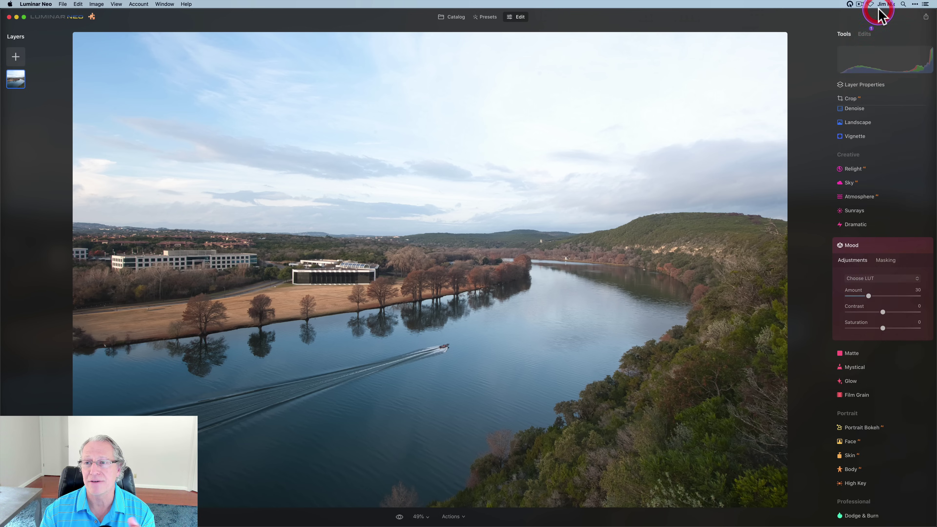
scroll(401, 212, down, 1)
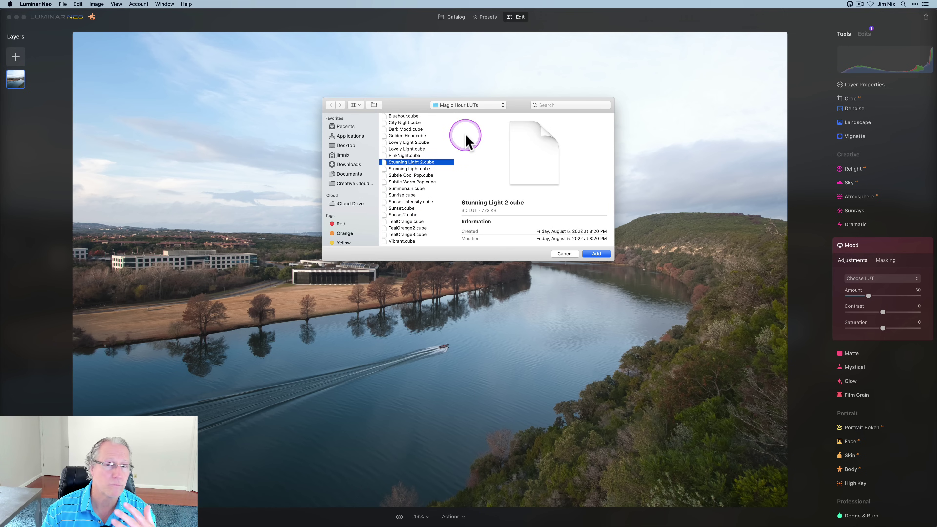
click(563, 254)
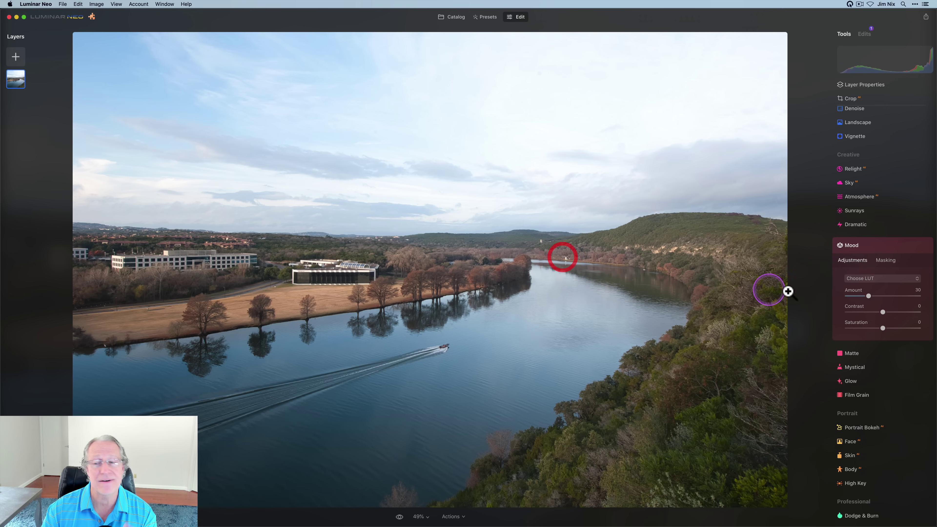
click(875, 279)
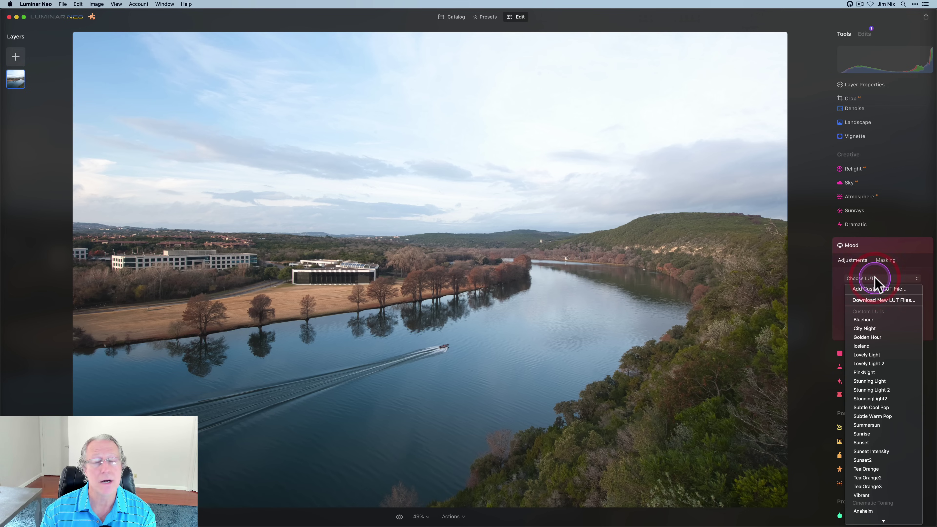
scroll(881, 353, down, 10)
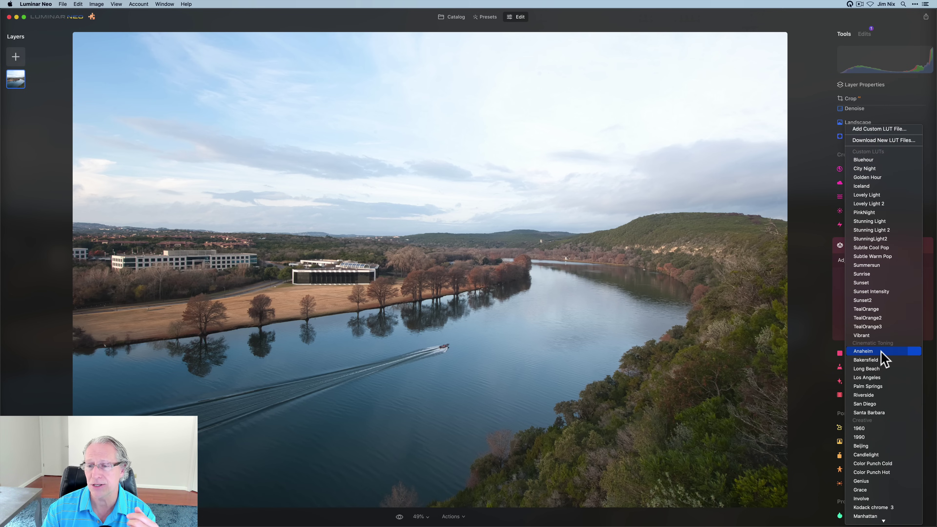
click(873, 318)
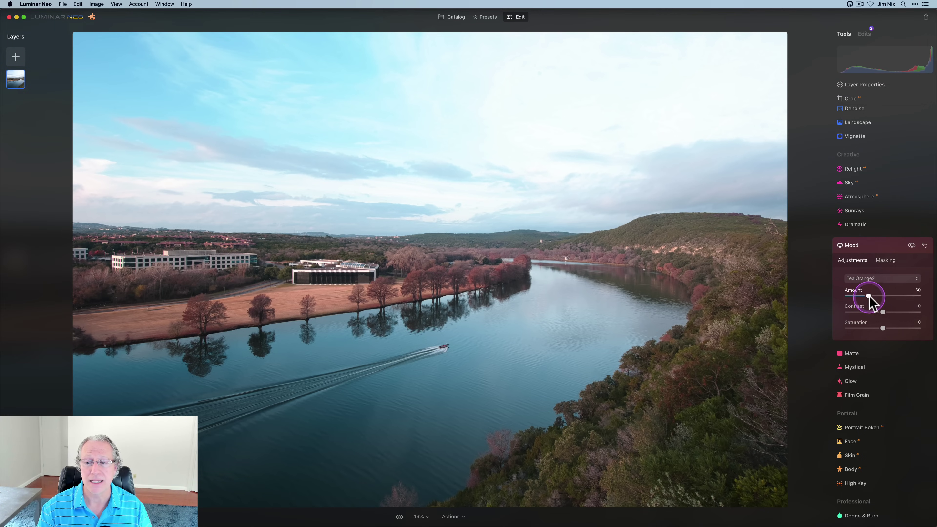
Raise Mood Amount to 100 and switch the LUT to Sunset Intensity.
drag(870, 297, 927, 296)
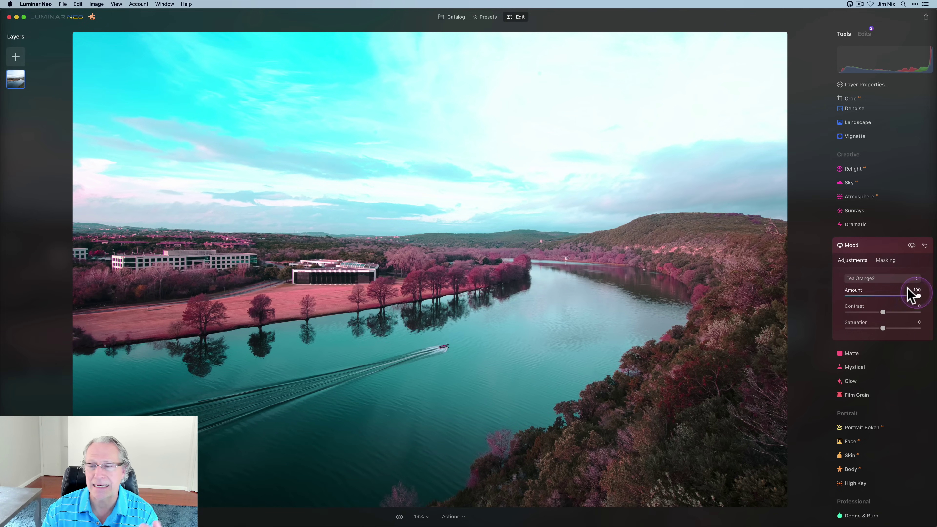
click(882, 279)
click(870, 264)
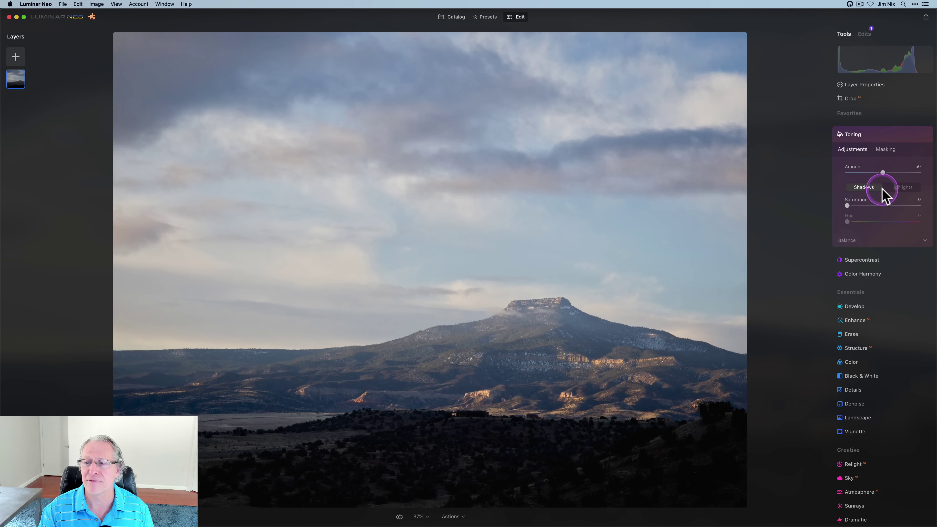
Tint the shadows at hue 105, set highlight saturation to 51, and expand Balance.
drag(849, 206, 884, 206)
click(865, 206)
click(901, 188)
click(848, 221)
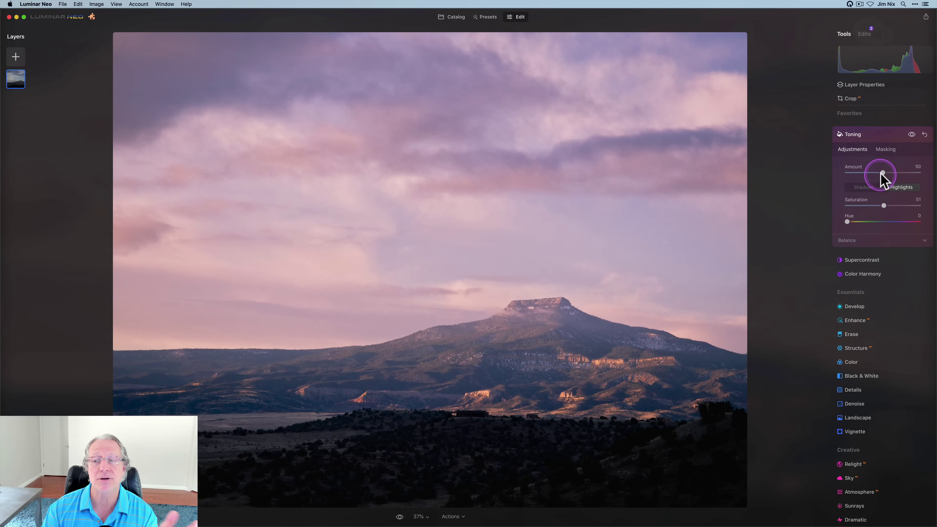
click(853, 240)
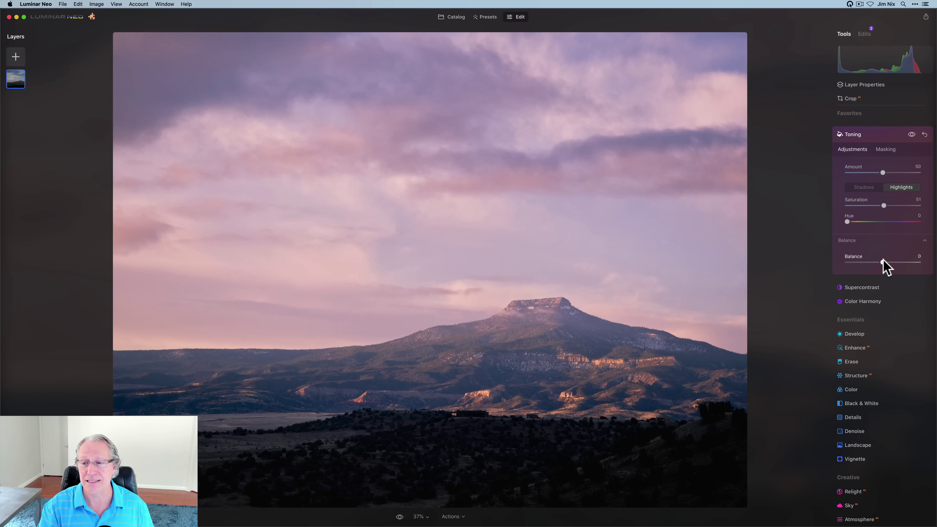
Compare Toning Balance at −47 and 68, then settle it at 28.
click(883, 261)
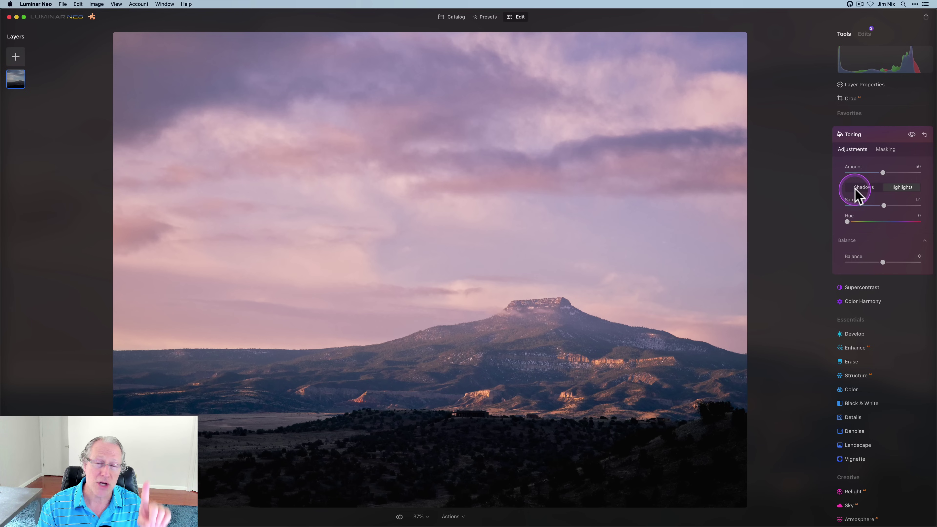
drag(883, 263, 857, 263)
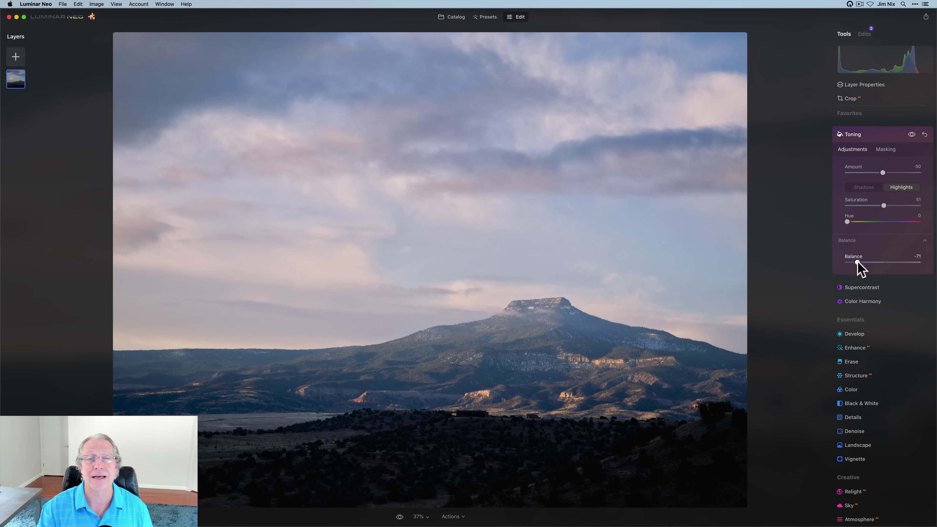
drag(857, 263, 909, 263)
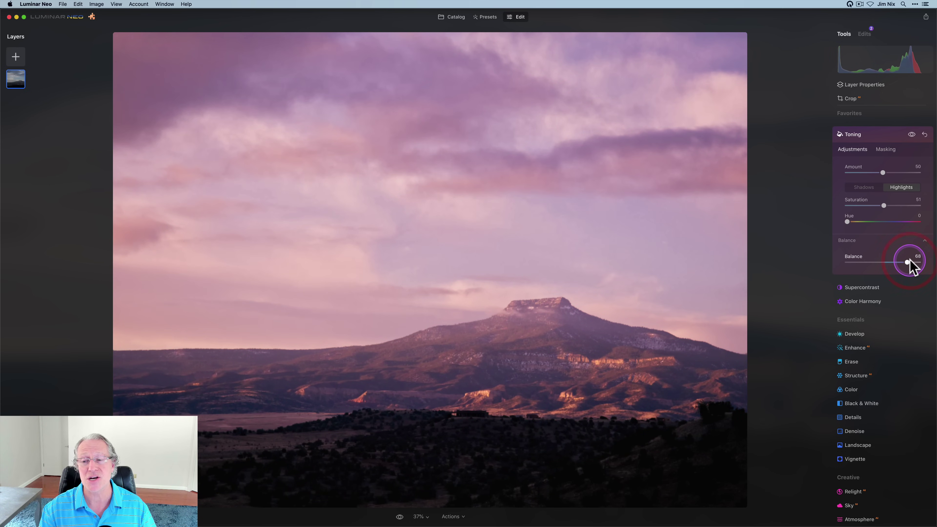
click(894, 247)
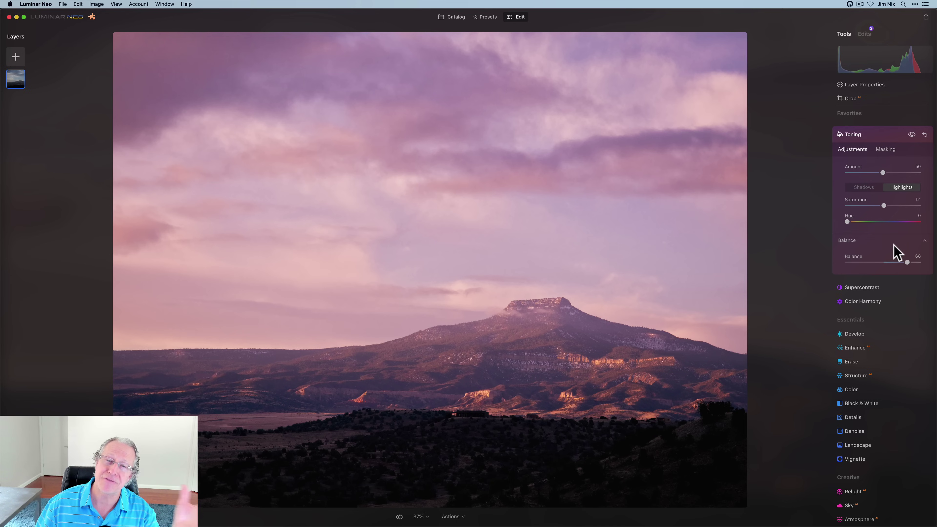
drag(895, 262, 893, 262)
click(883, 172)
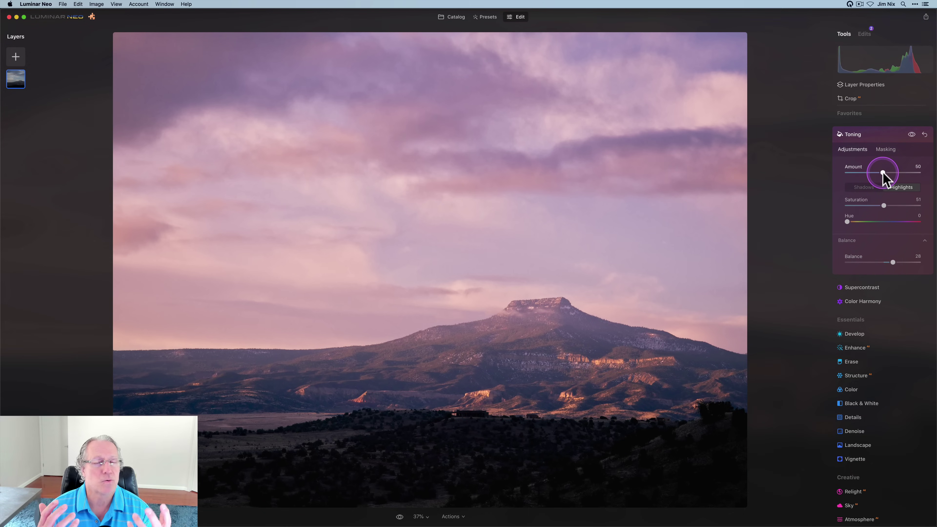